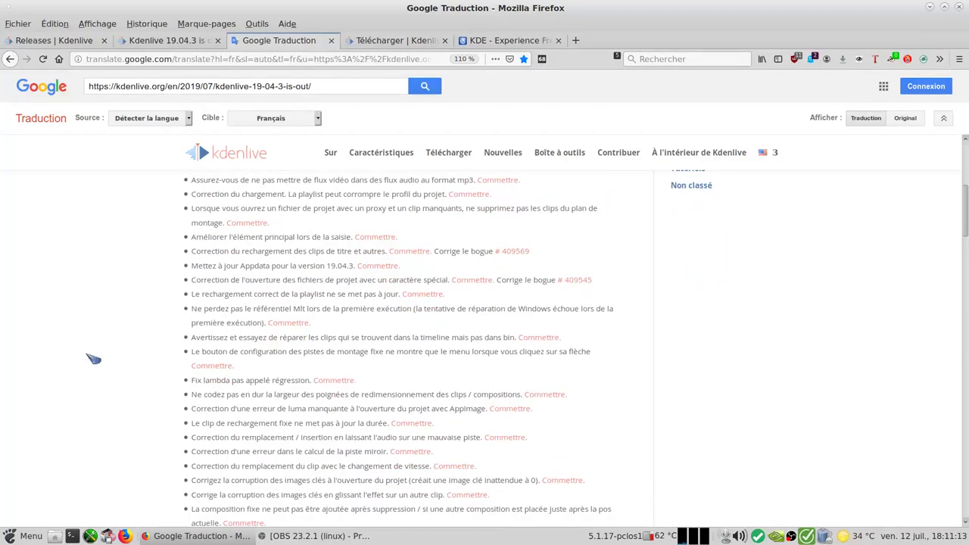
Skim the list of bug fixes in the translated Kdenlive 19.04.3 release announcement and return to its introduction
scroll(91, 364, down, 12)
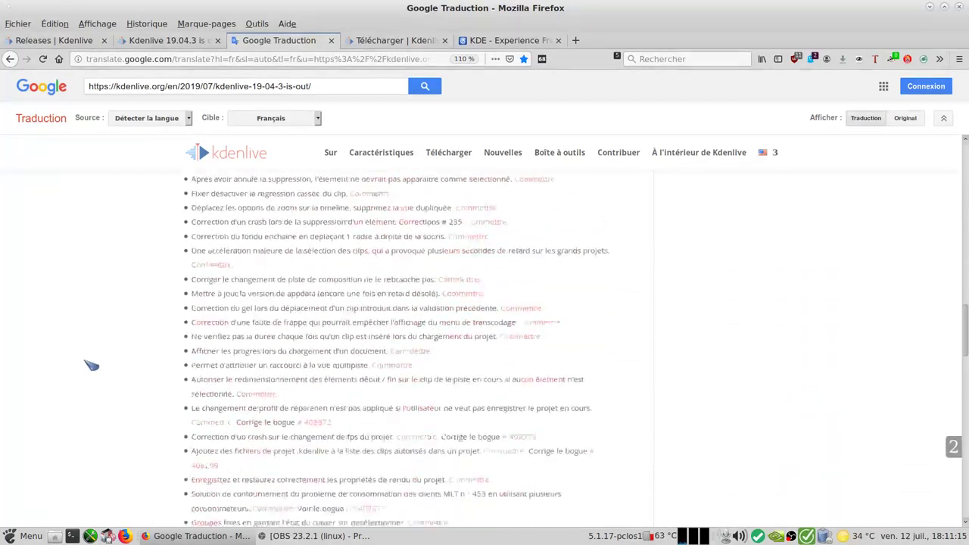
scroll(91, 367, up, 20)
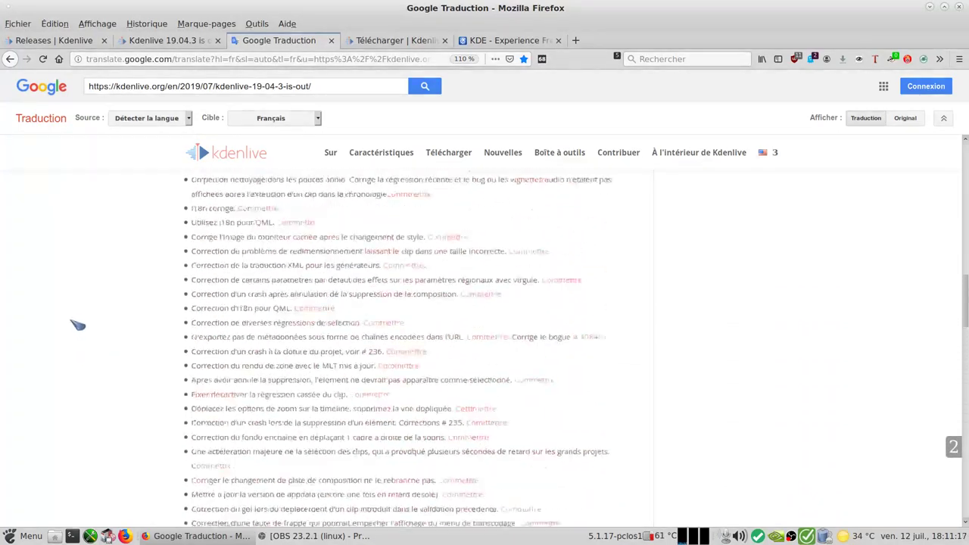
scroll(175, 273, up, 5)
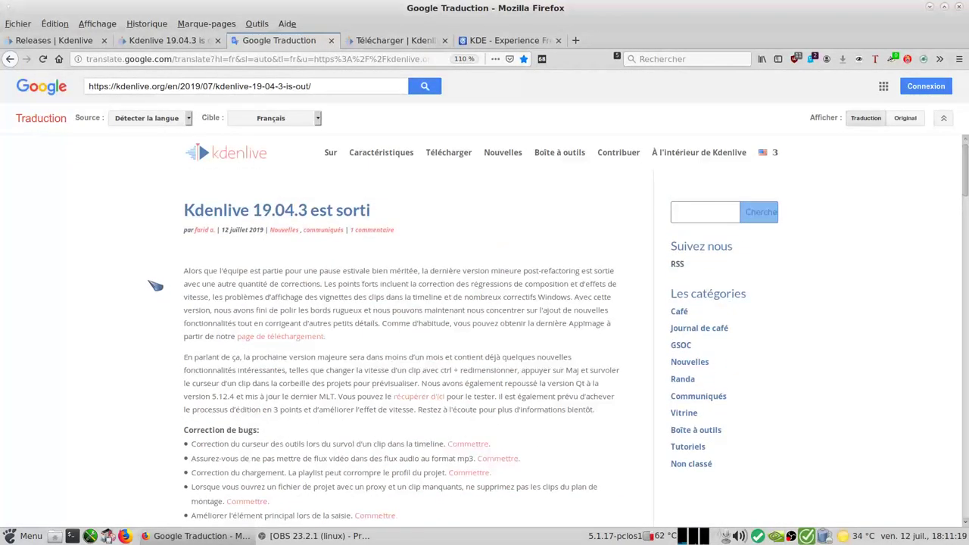
Review the Linux, Windows and Mac packages on the Kdenlive download page and the file details of the 19.07.70 beta AppImage
click(413, 44)
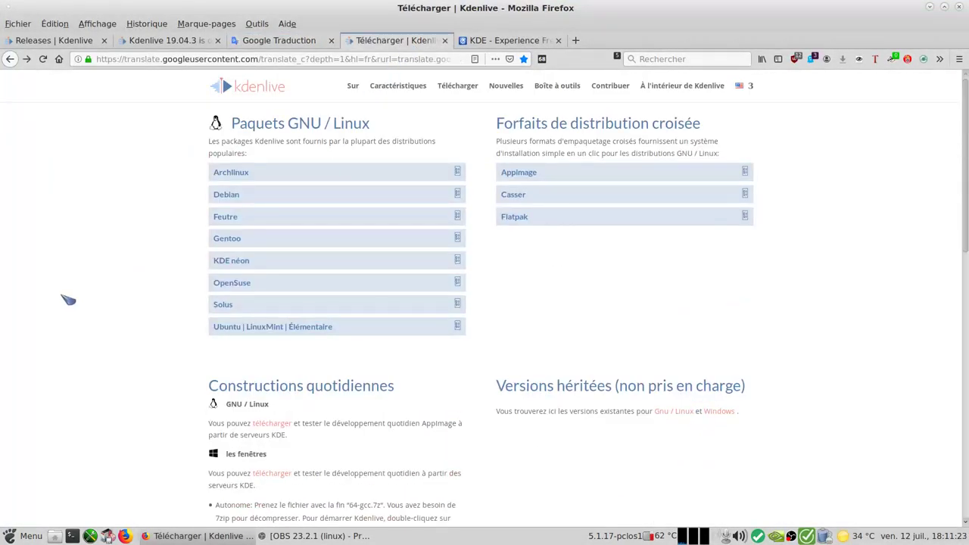
mouse_move(295, 127)
scroll(140, 256, down, 3)
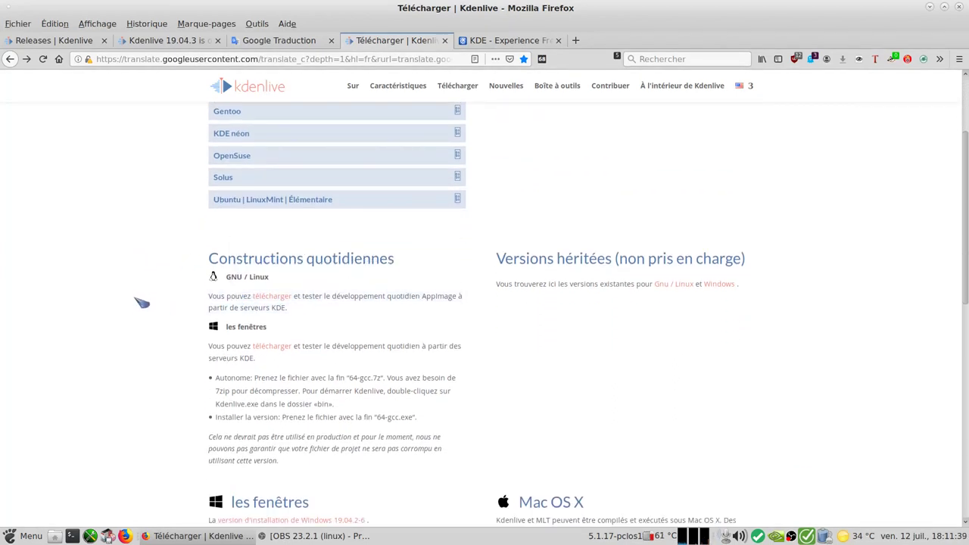
scroll(140, 299, down, 5)
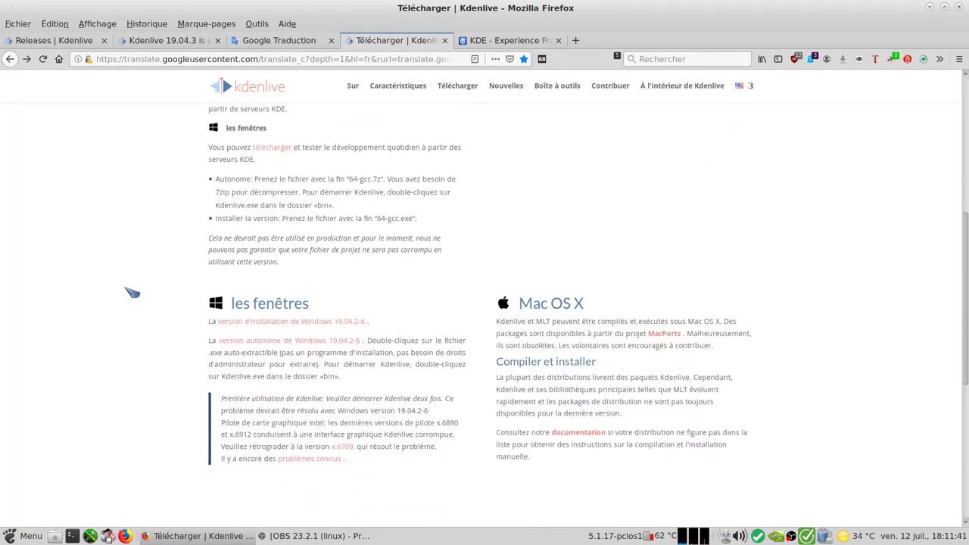
scroll(132, 293, down, 1)
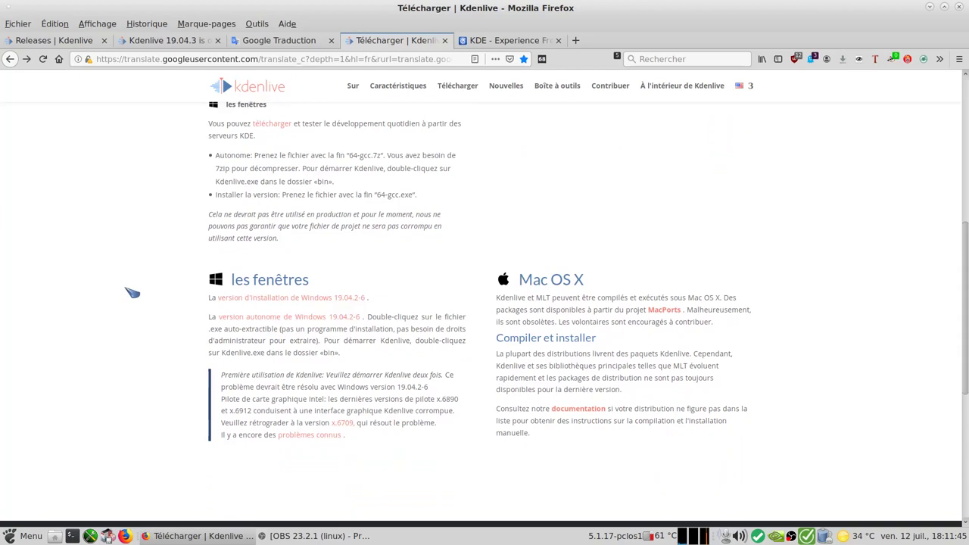
click(507, 45)
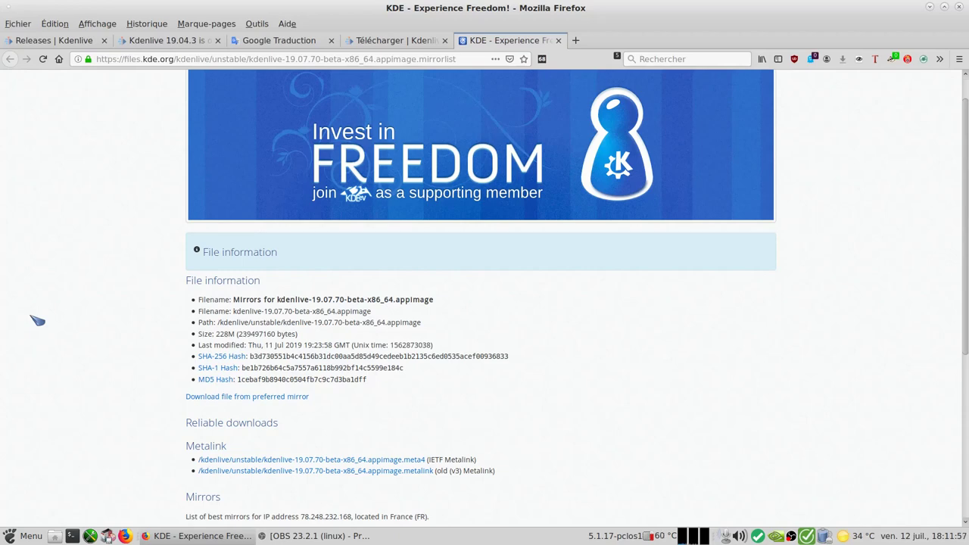
Minimize the browser, find Kdenlive among the installed applications and launch it
click(931, 6)
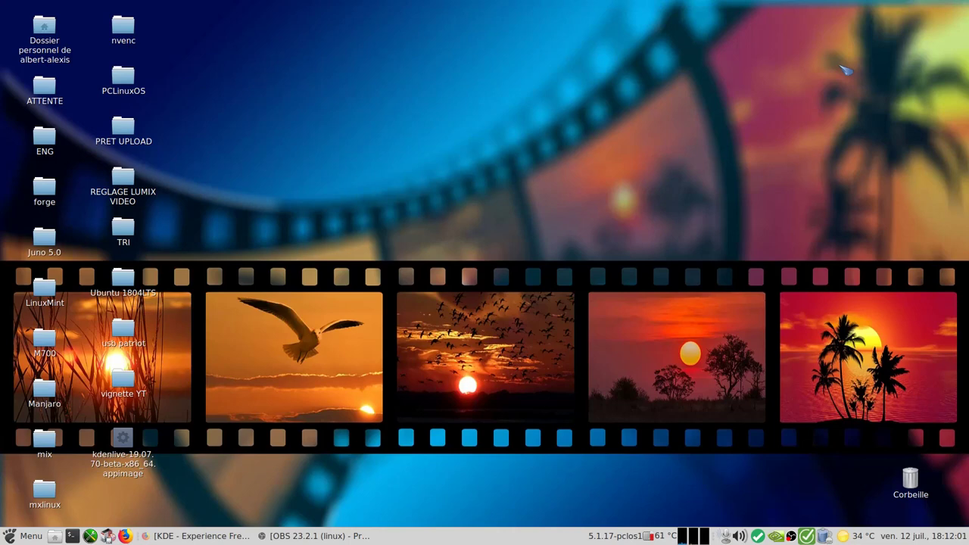
key(super)
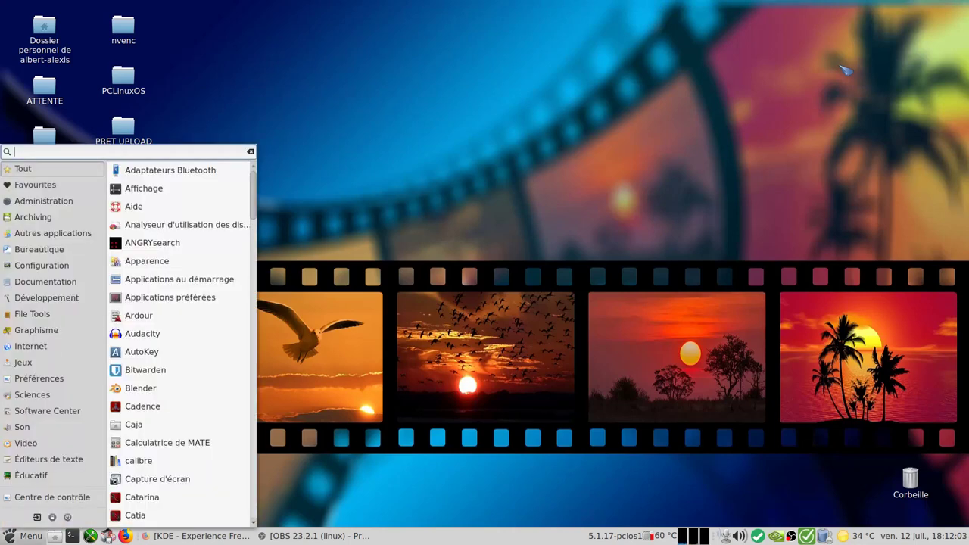
text(kden)
key(Return)
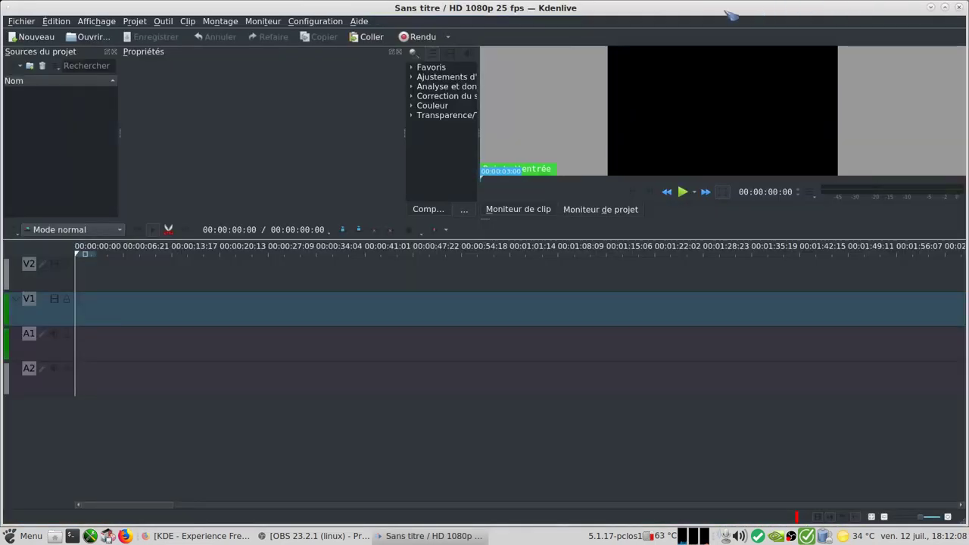
View the version, library and author information about Kdenlive, and close it
click(359, 21)
click(415, 105)
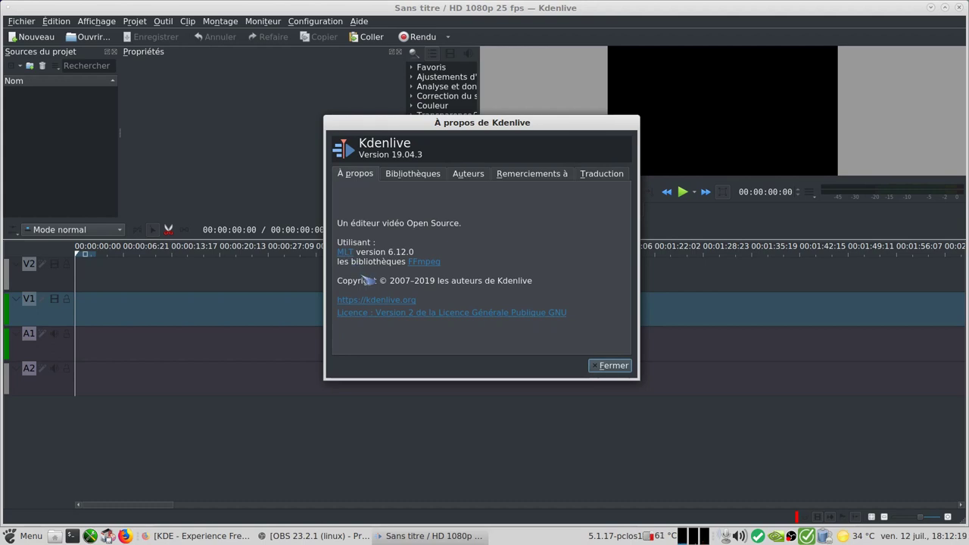
click(414, 176)
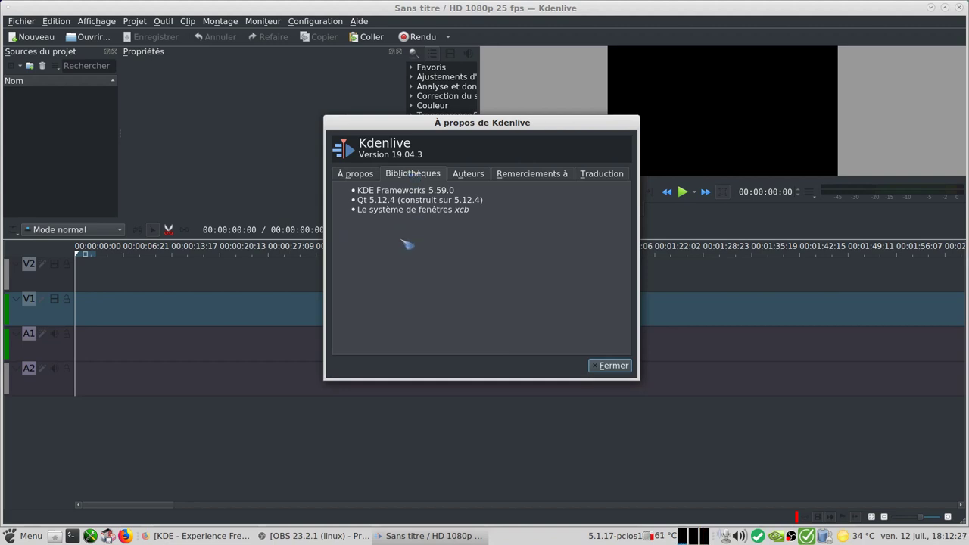
click(469, 174)
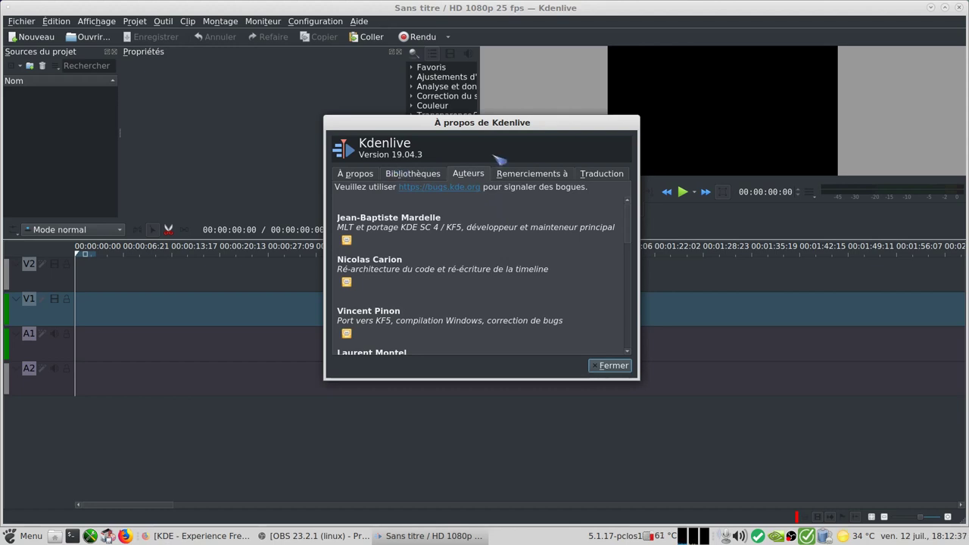
click(626, 368)
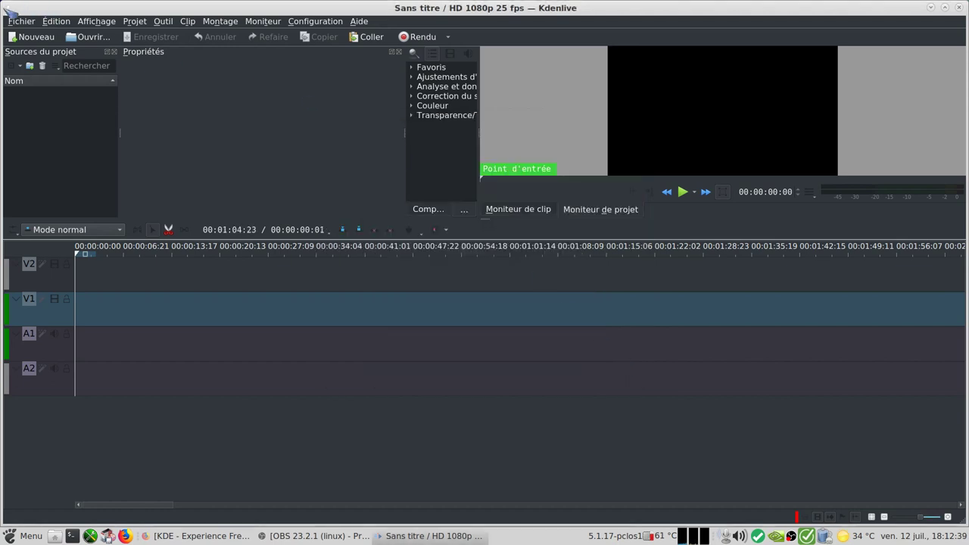
click(17, 24)
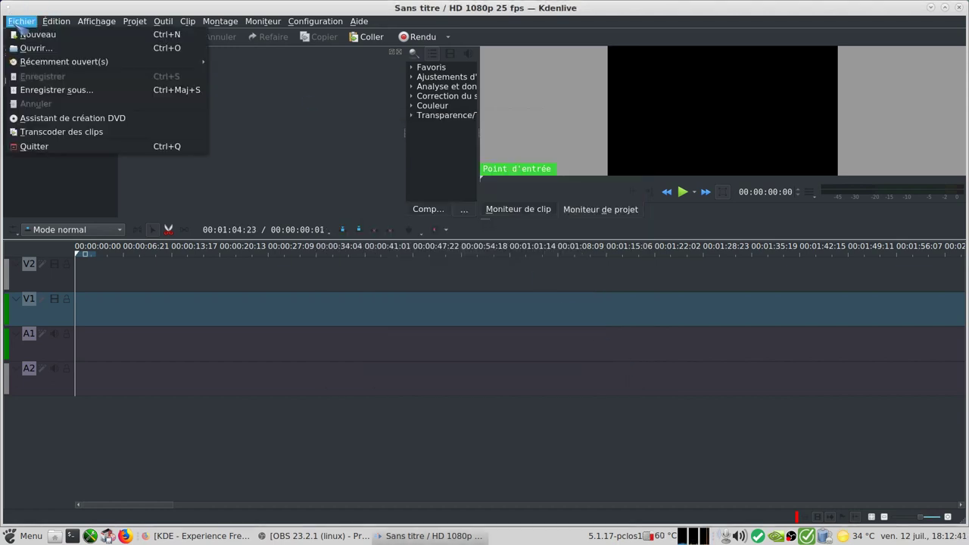
mouse_move(52, 23)
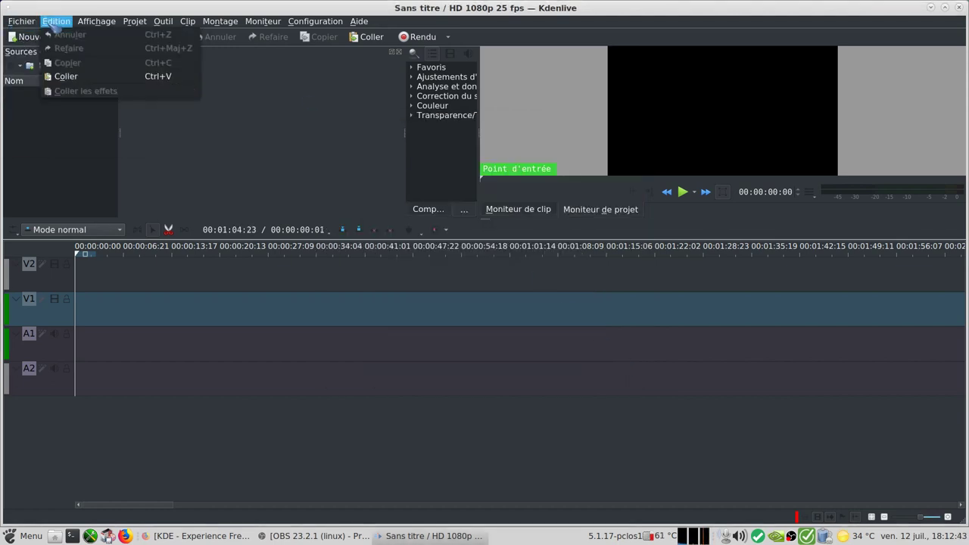
mouse_move(89, 22)
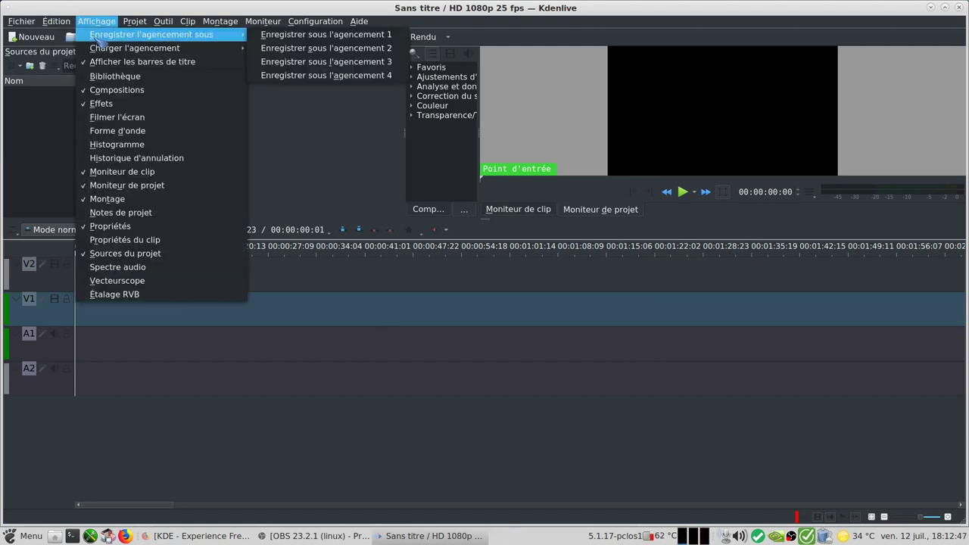
mouse_move(103, 49)
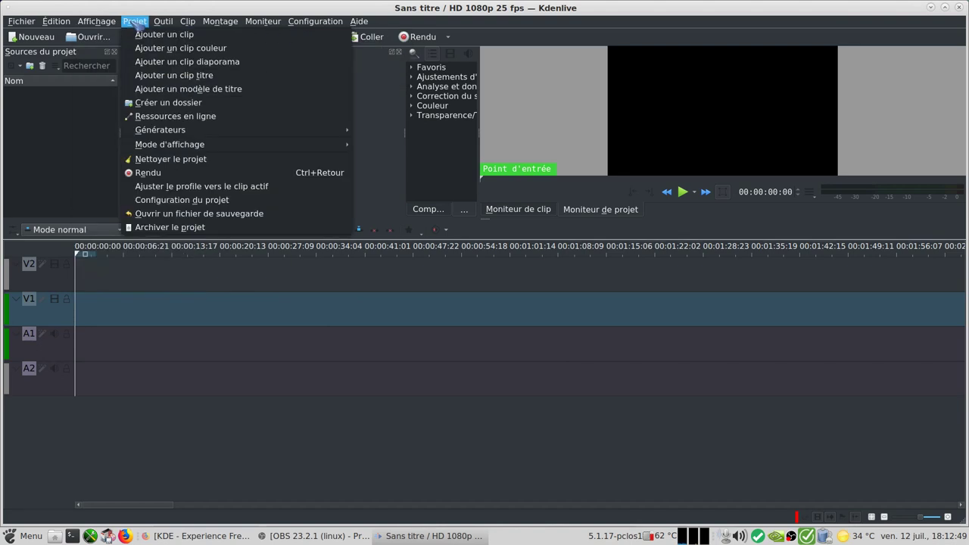
mouse_move(126, 19)
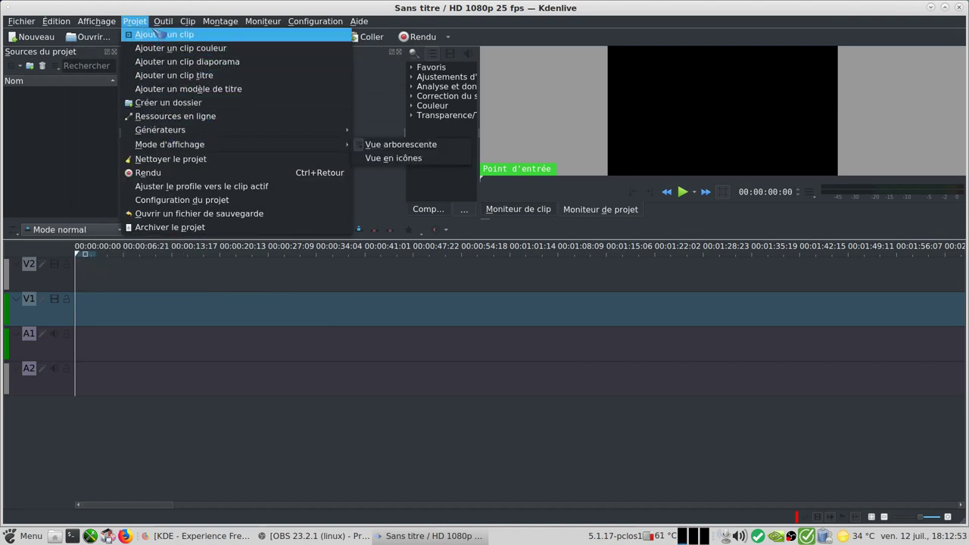
mouse_move(162, 21)
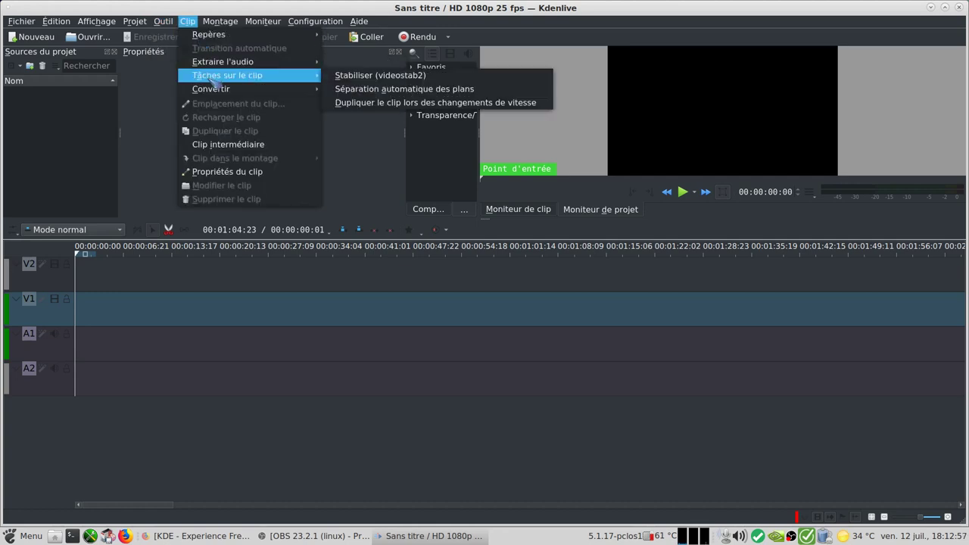
mouse_move(212, 89)
mouse_move(219, 24)
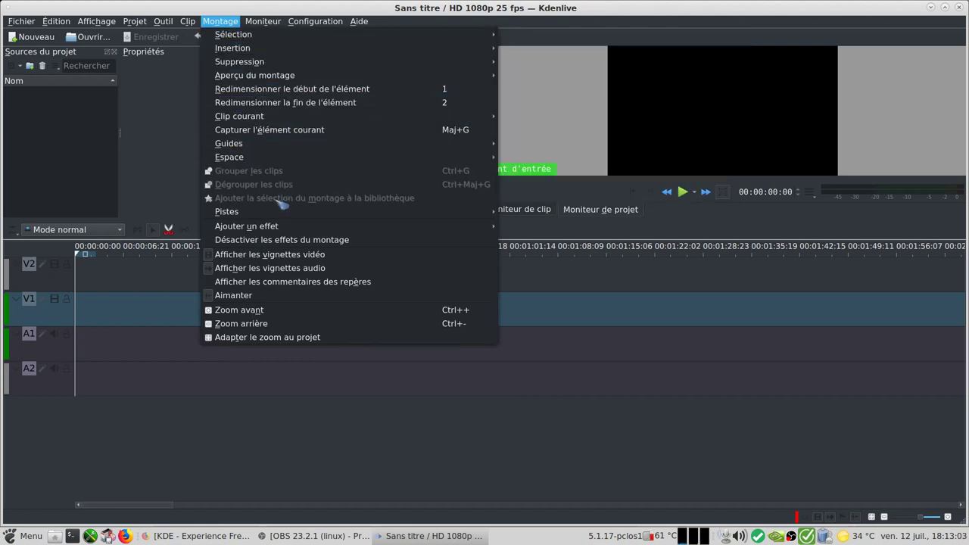
mouse_move(292, 229)
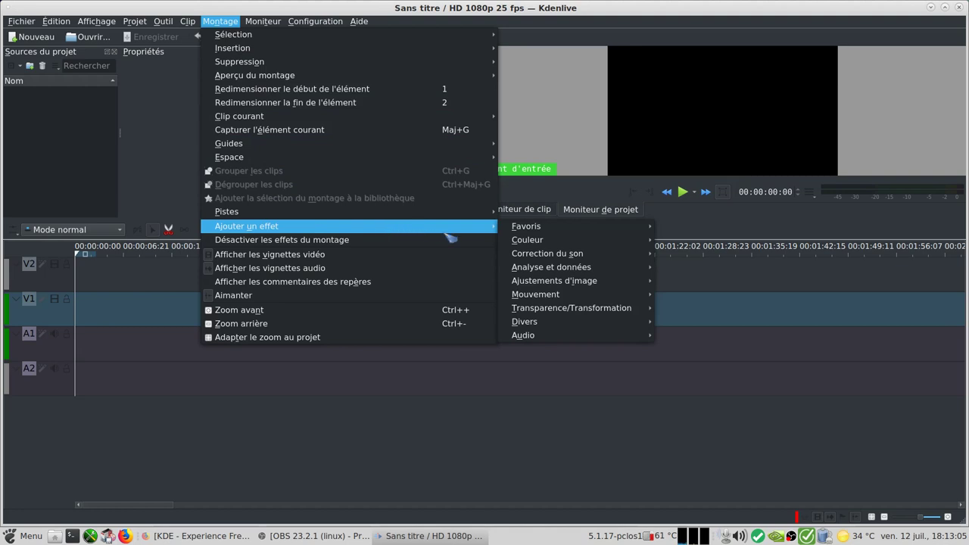
mouse_move(570, 234)
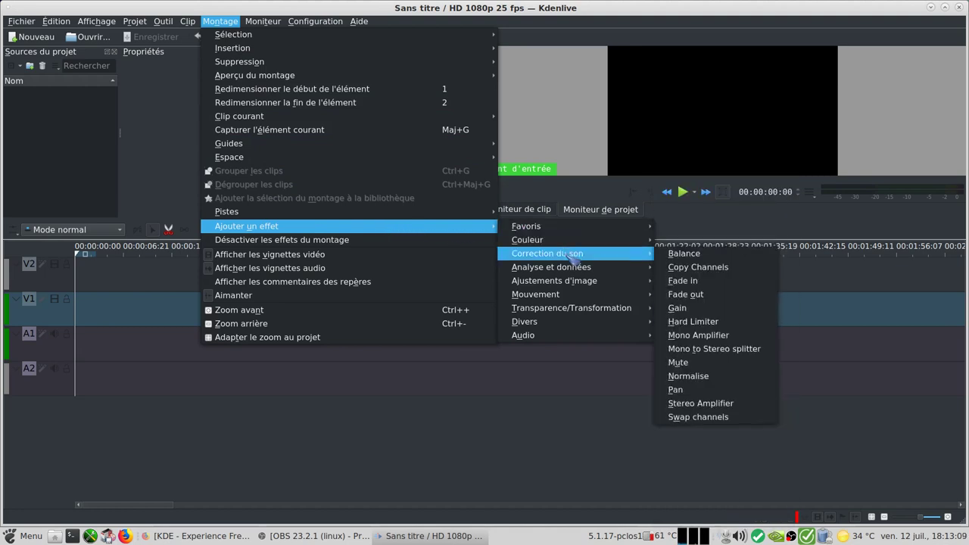
mouse_move(571, 277)
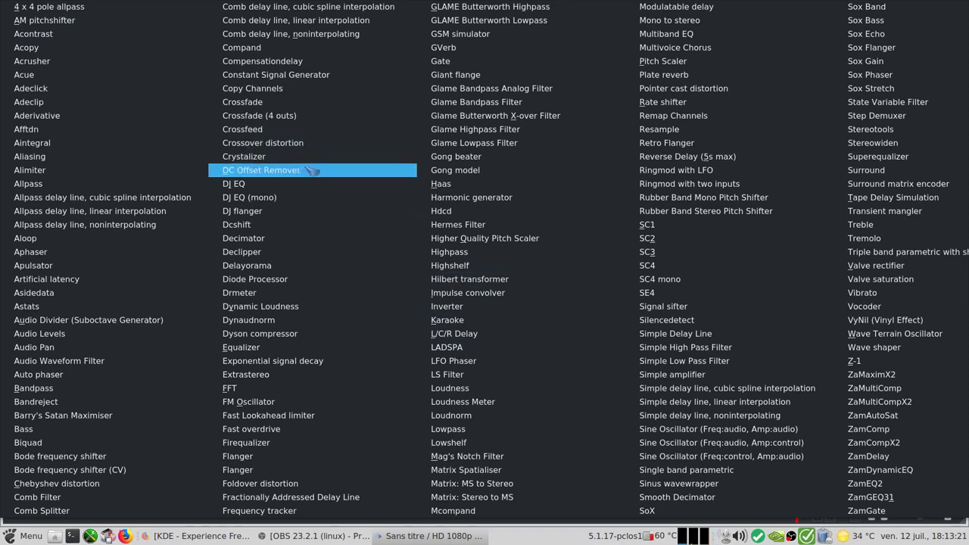
key(Escape)
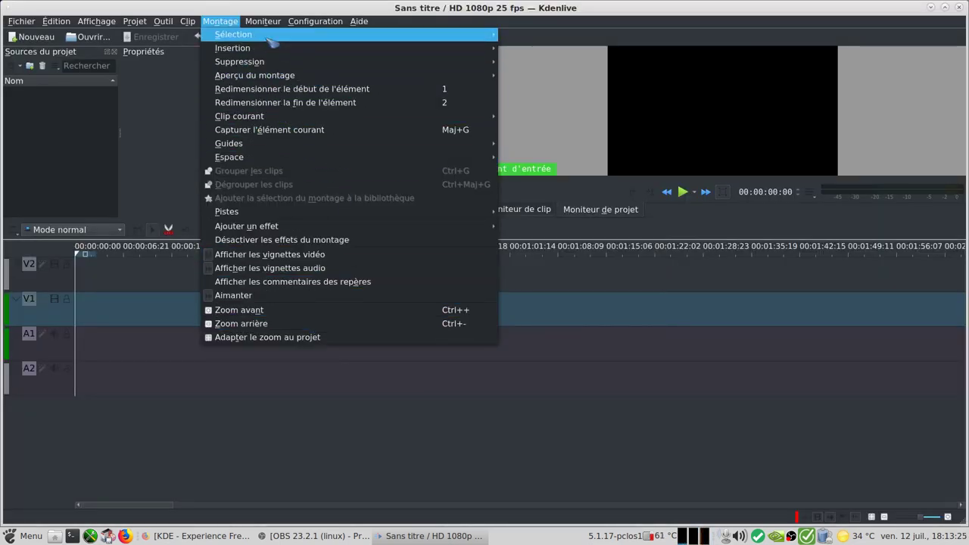
mouse_move(264, 25)
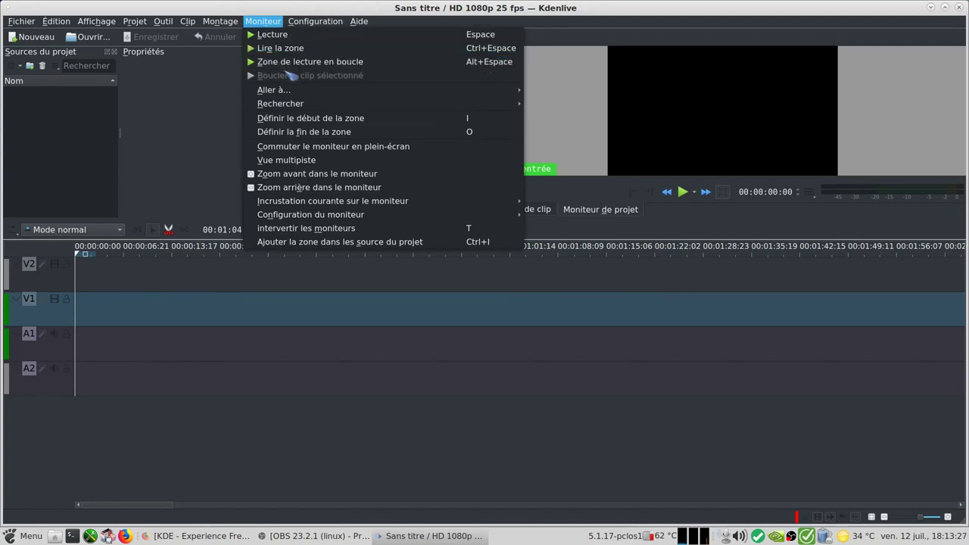
Run the configuration wizard, check the hardware acceleration and accept the wizard
mouse_move(313, 25)
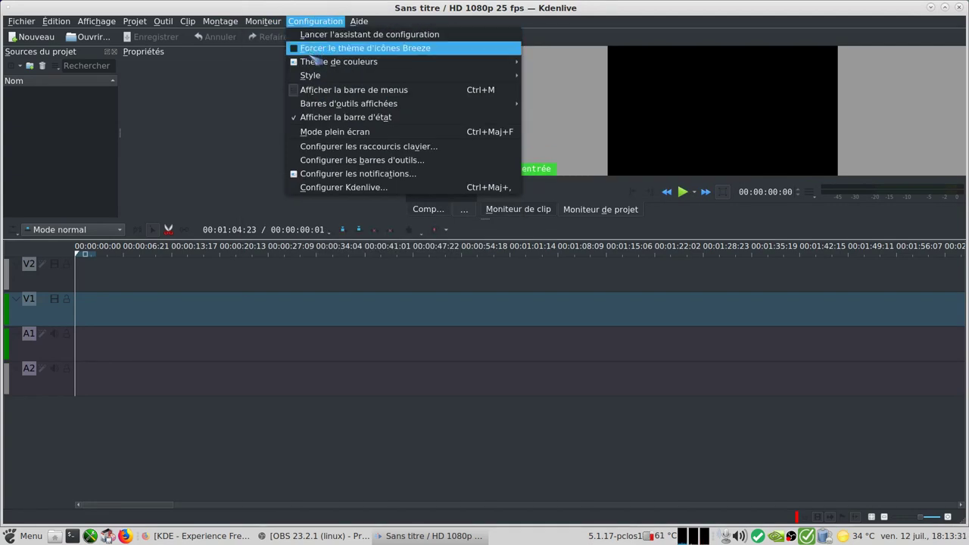
mouse_move(370, 26)
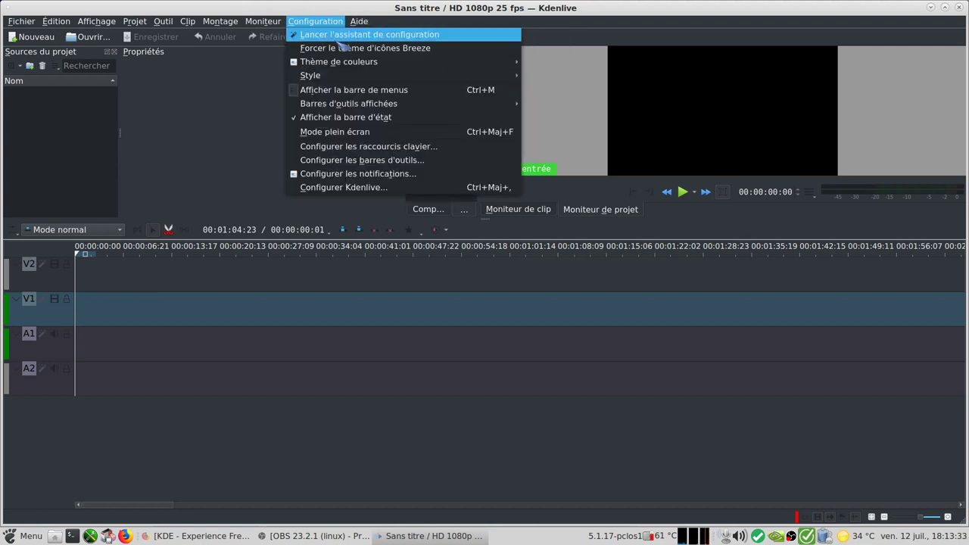
click(366, 36)
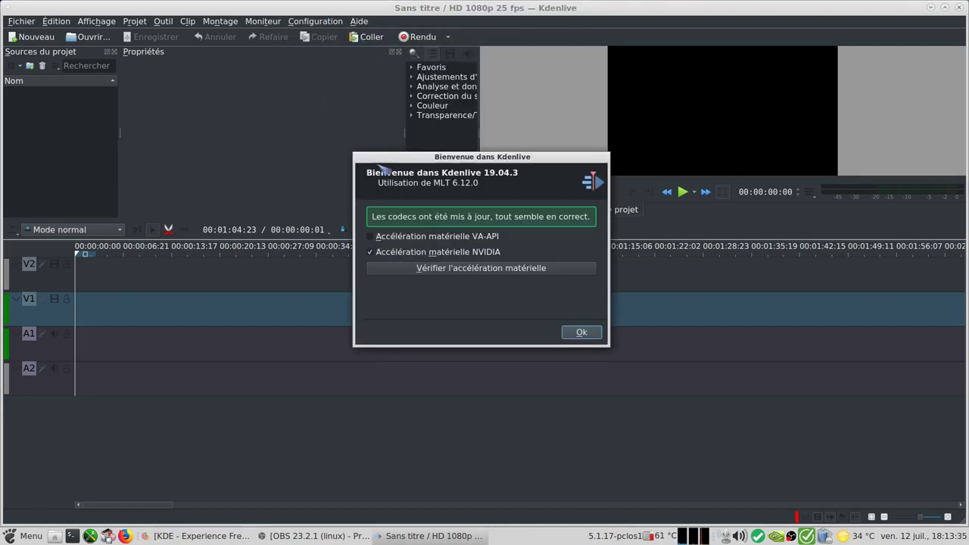
click(450, 274)
click(580, 332)
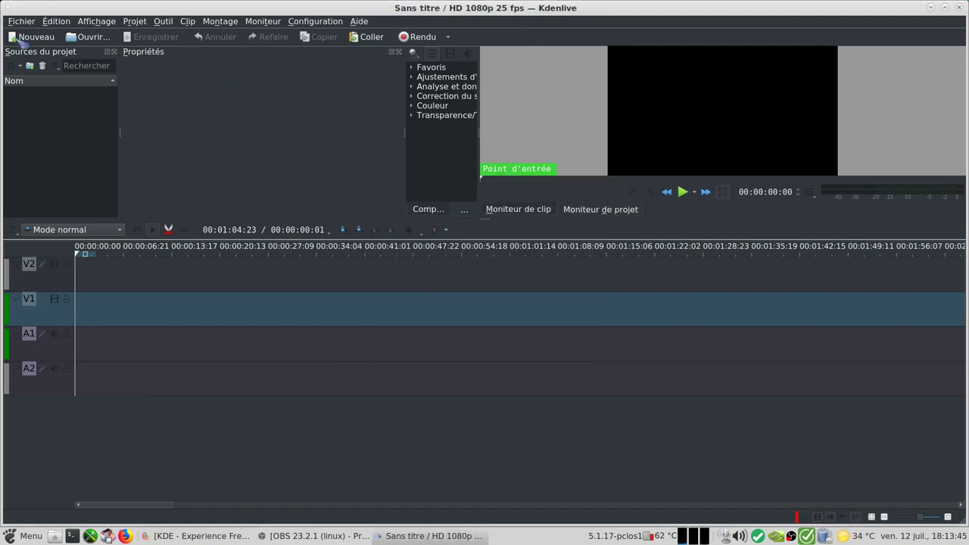
Open the project pclinuxos.kdenlive from the PCLinuxOS folder, using placeholders for the missing title image
click(22, 21)
click(61, 46)
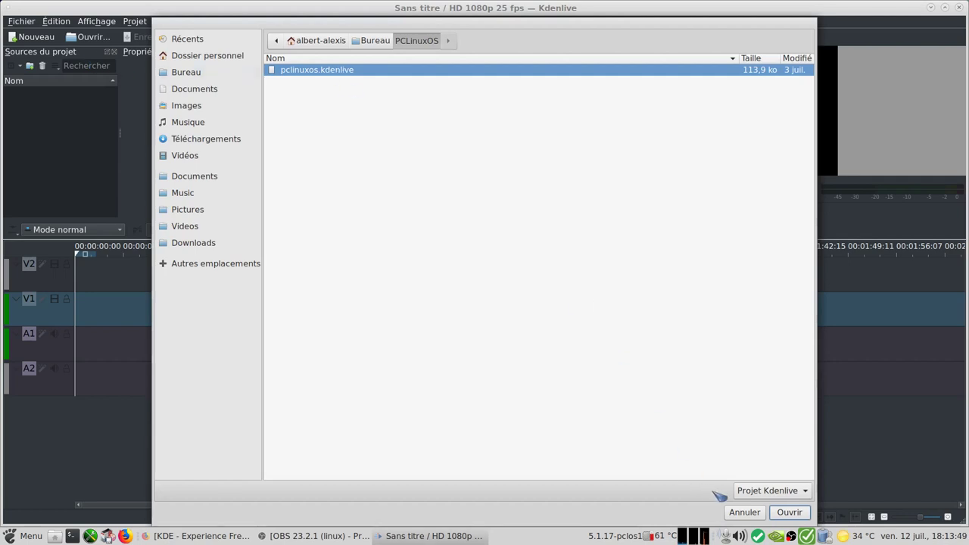
click(792, 513)
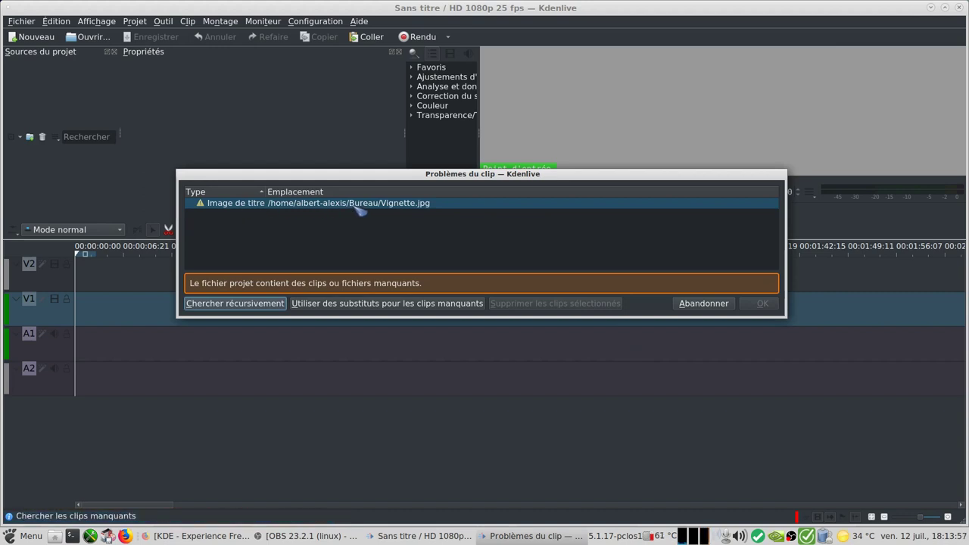
click(390, 307)
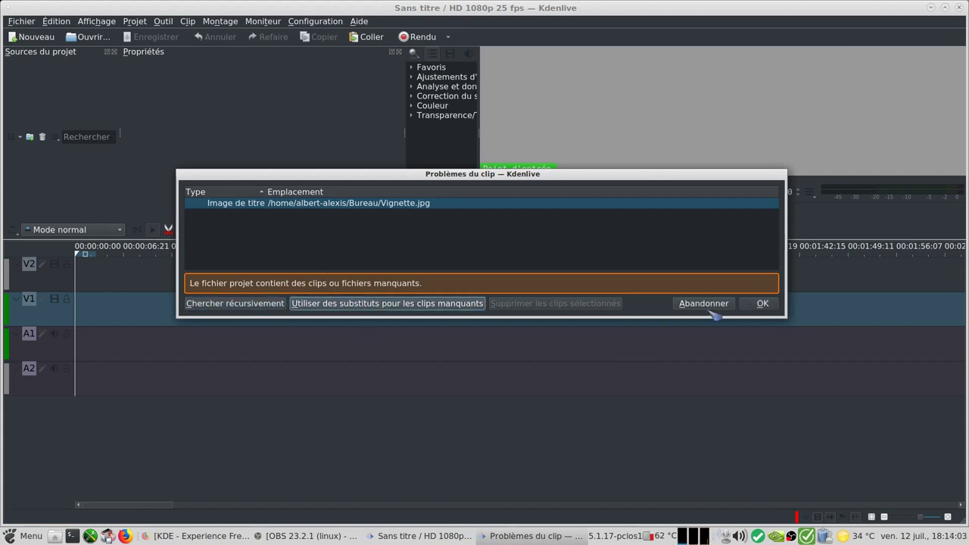
click(763, 304)
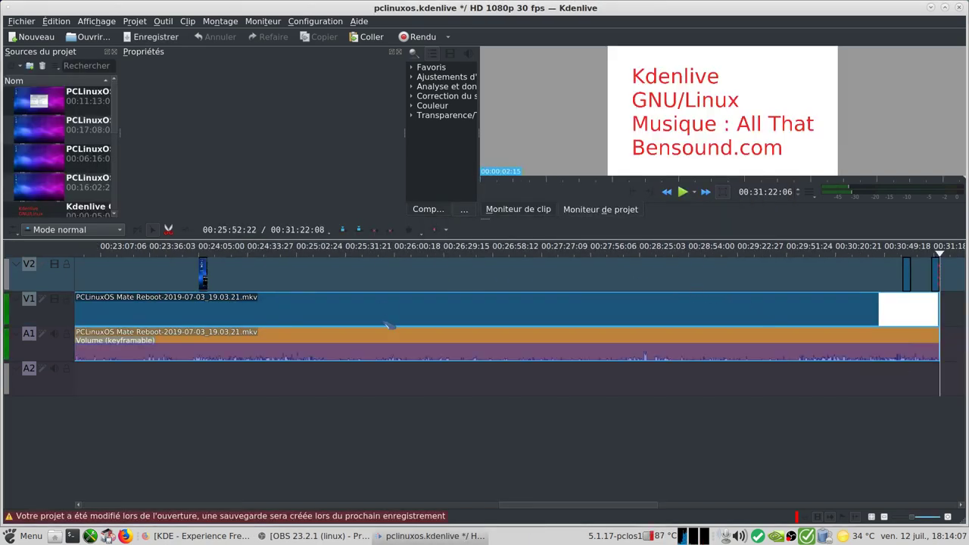
Preview the project at several points along the second half of the timeline, playing a short passage near 00:28:39
click(501, 252)
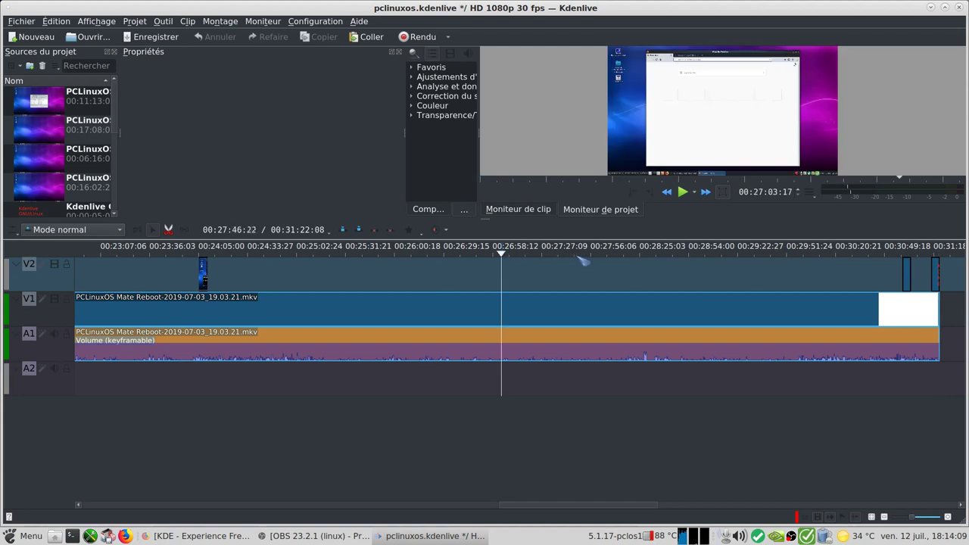
click(577, 256)
click(666, 261)
click(684, 192)
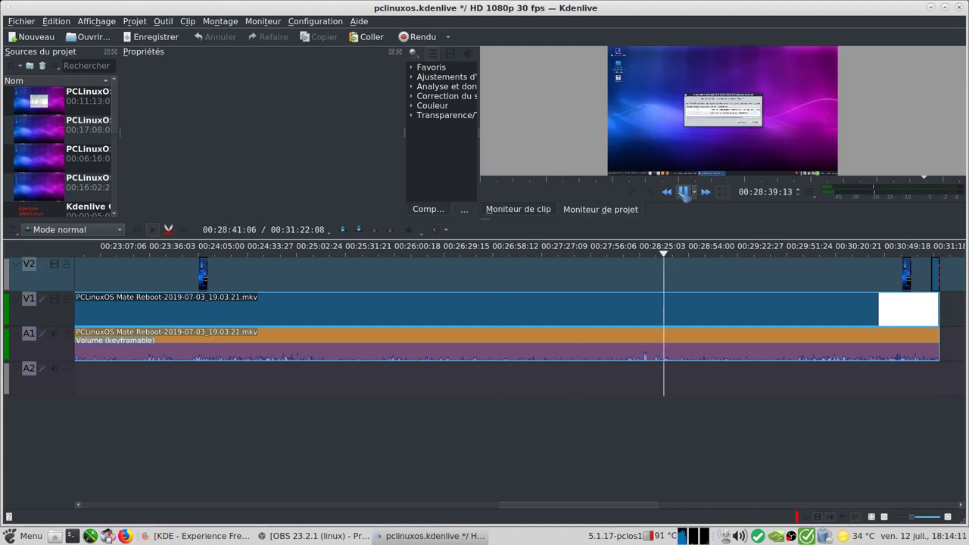
click(683, 192)
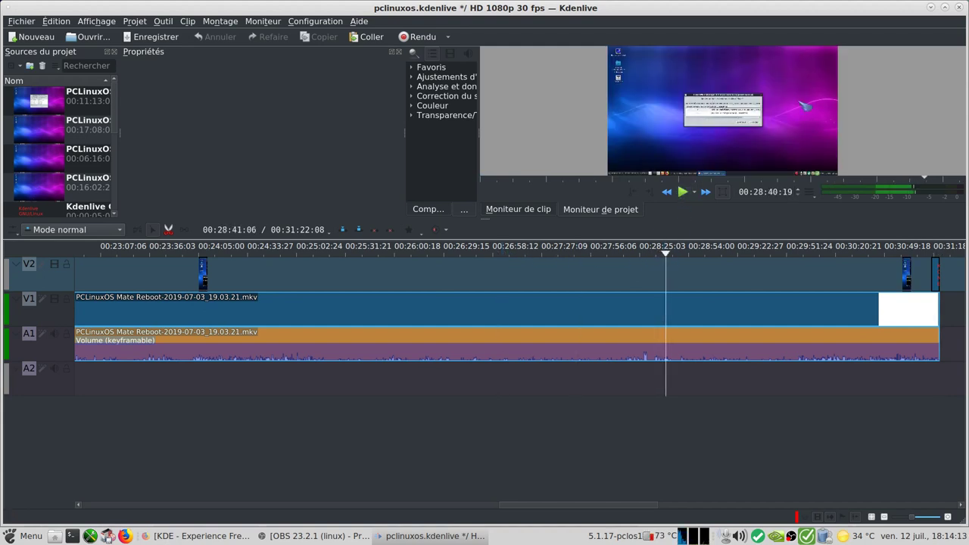
Close Kdenlive without saving the project changes and switch to the KDE AppImage mirror page in Firefox
click(960, 6)
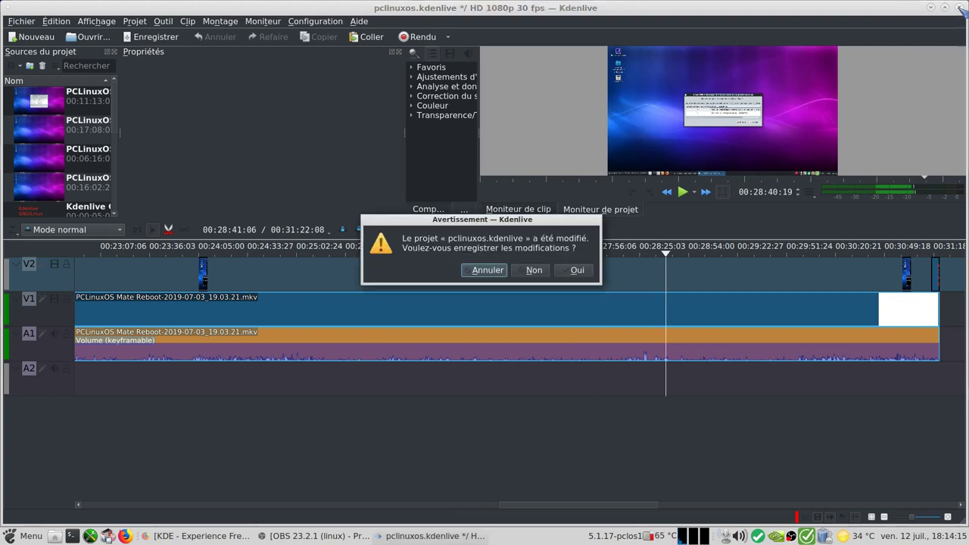
click(535, 271)
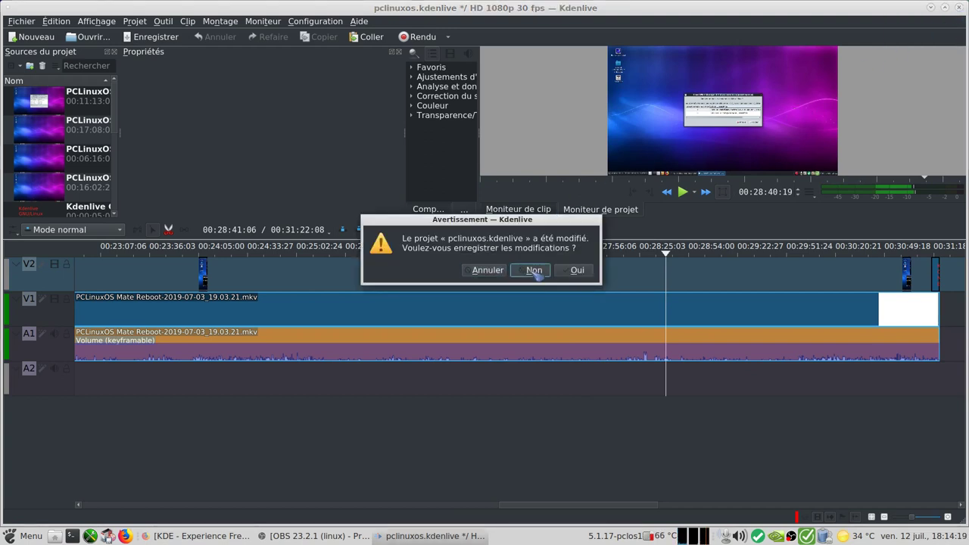
click(220, 535)
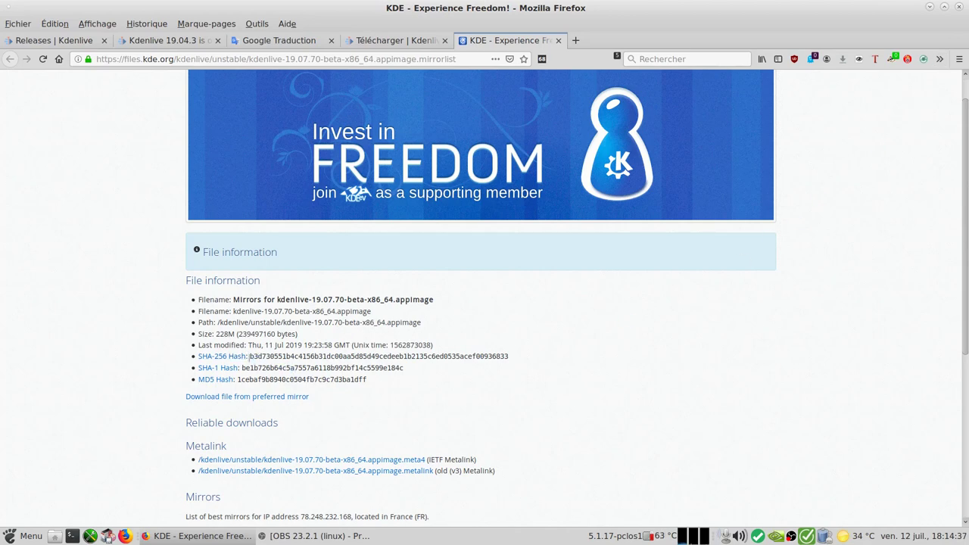
Copy the full SHA-256 hash of kdenlive-19.07.70-beta-x86_64.appimage from the file information
drag(249, 356, 346, 355)
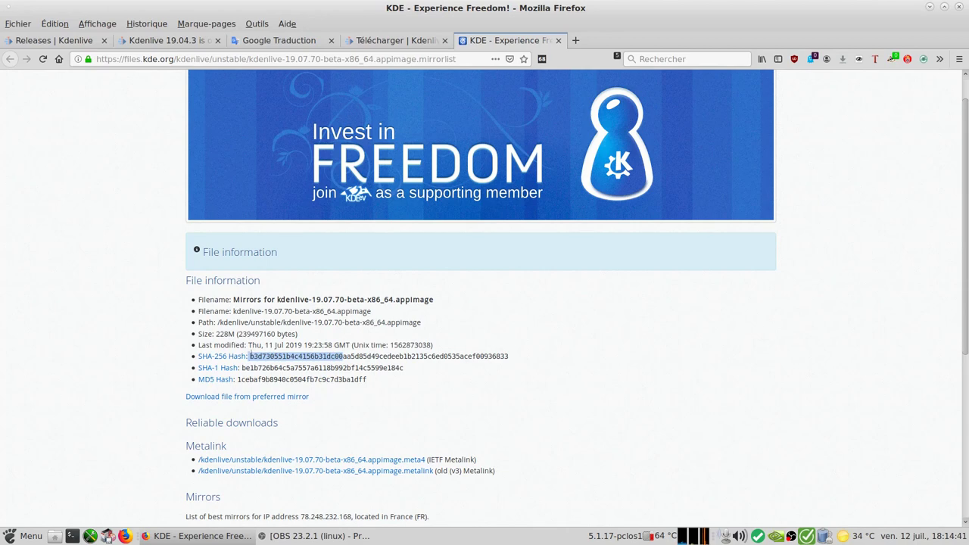
click(251, 356)
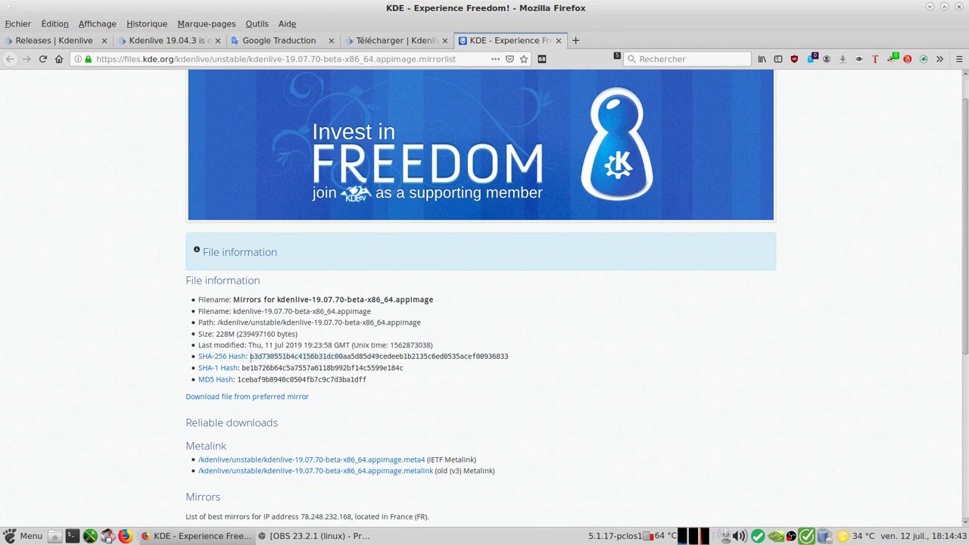
drag(251, 356, 493, 362)
click(529, 361)
drag(506, 355, 249, 356)
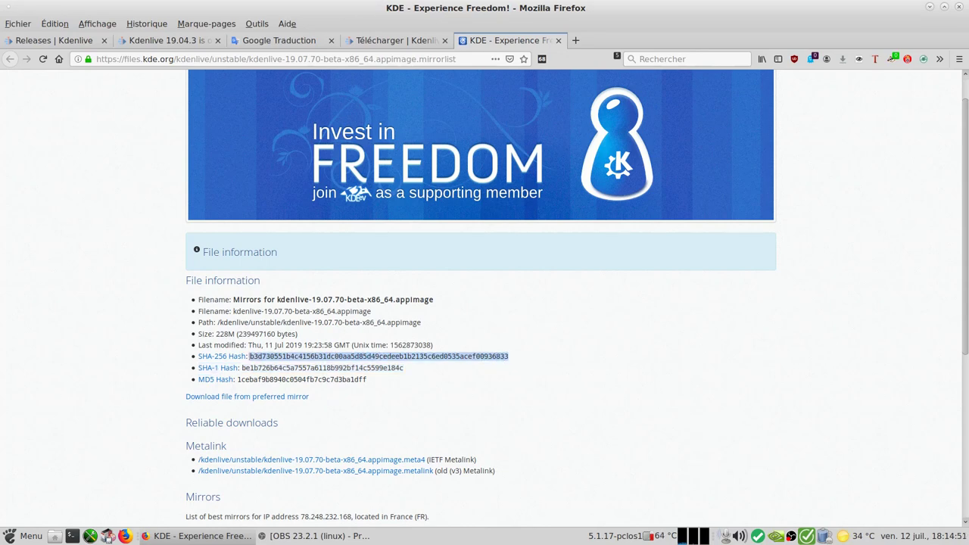
right_click(249, 356)
click(286, 369)
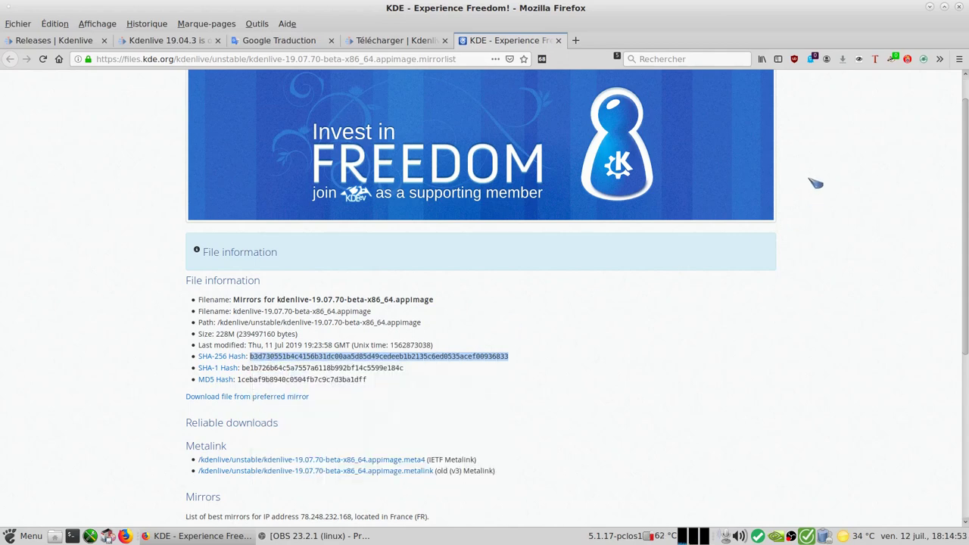
Verify the desktop copy of kdenlive-19.07.70-beta-x86_64.appimage against the copied SHA-256 hash in its properties, and review its execution permission
click(932, 8)
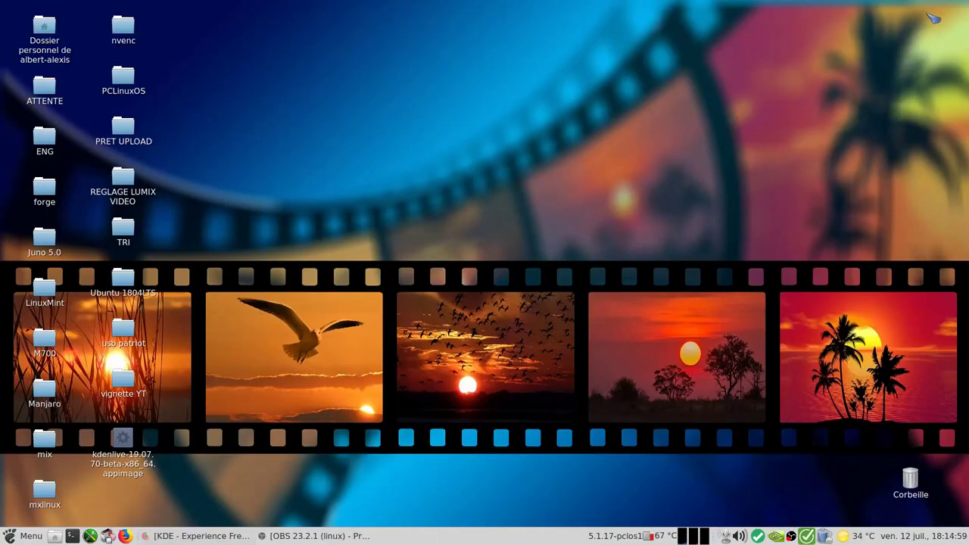
right_click(131, 443)
click(171, 432)
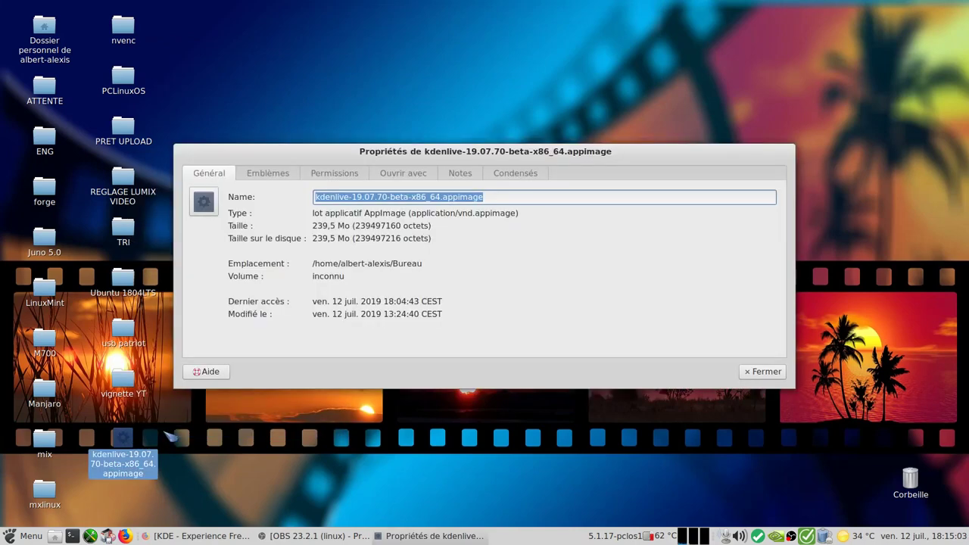
click(517, 174)
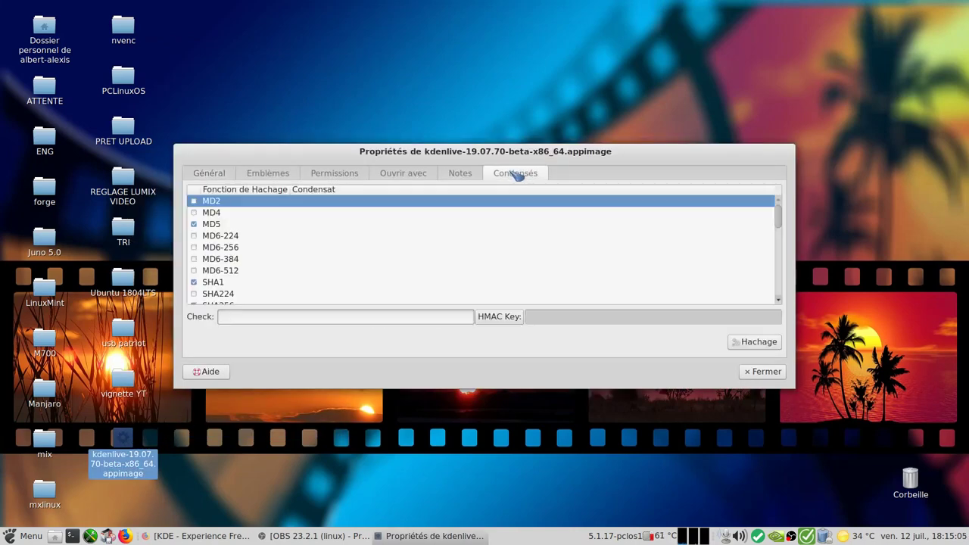
click(311, 318)
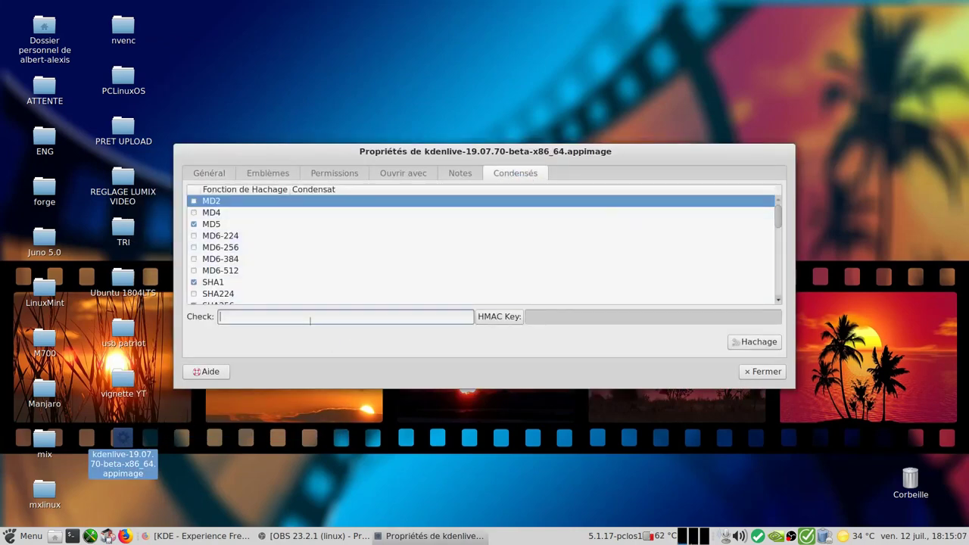
right_click(311, 319)
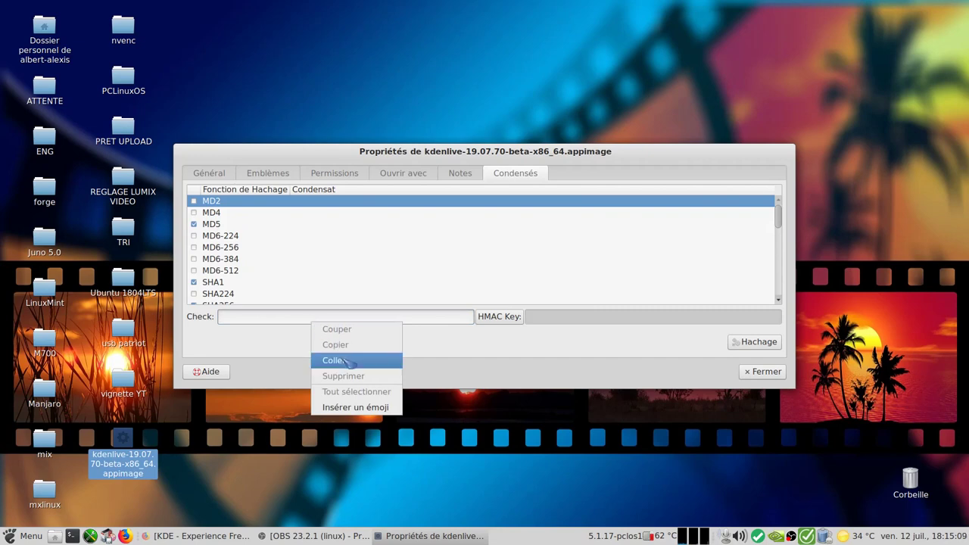
click(333, 360)
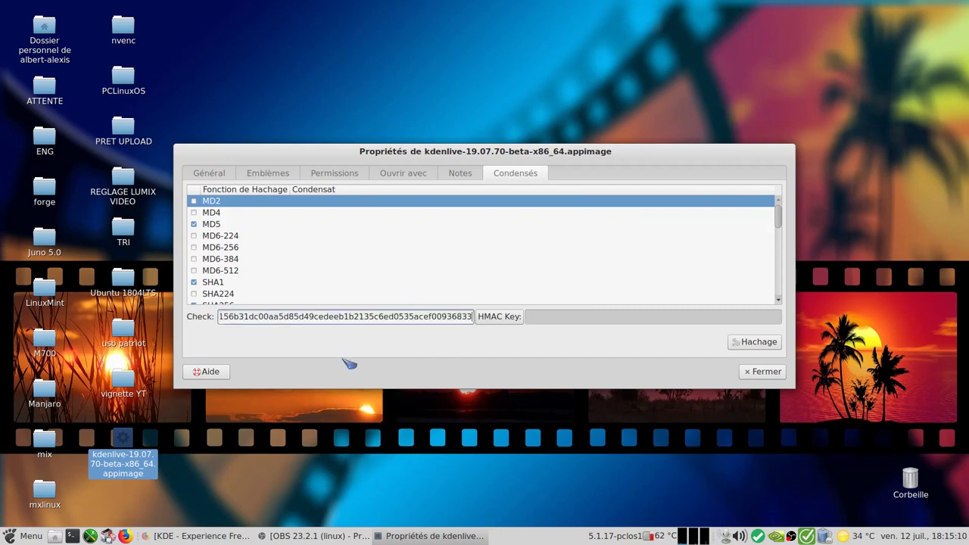
click(760, 343)
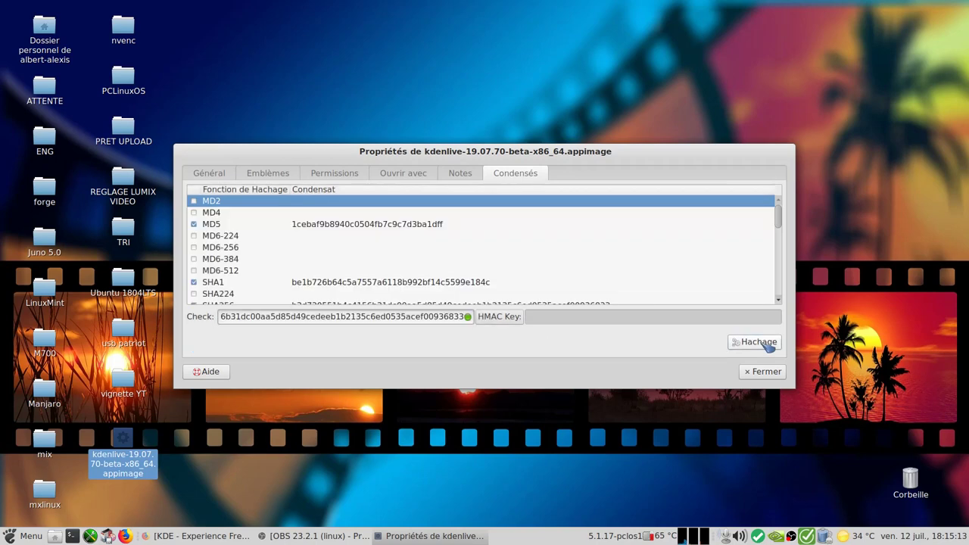
click(334, 174)
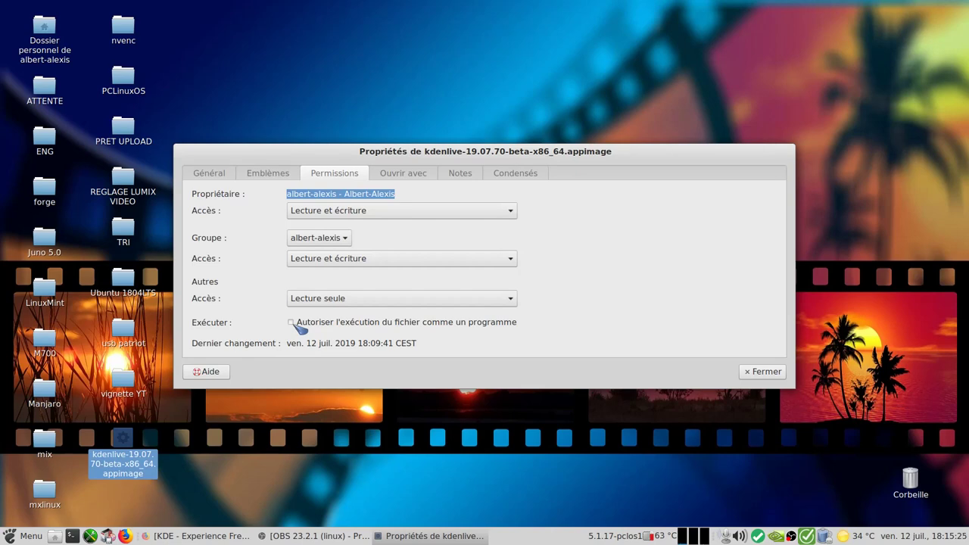
click(761, 372)
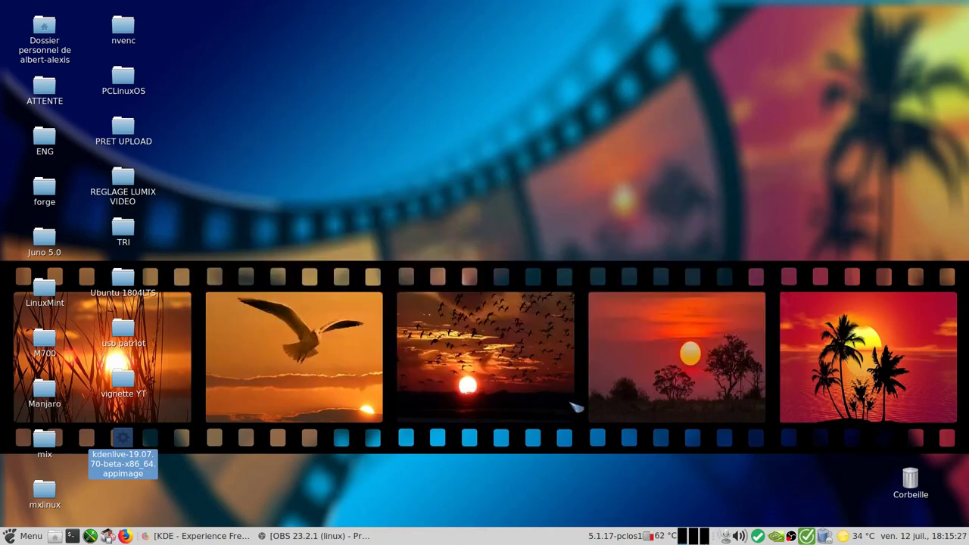
Open a terminal in the desktop folder and launch the Kdenlive 19.07.70 beta AppImage from it
right_click(373, 317)
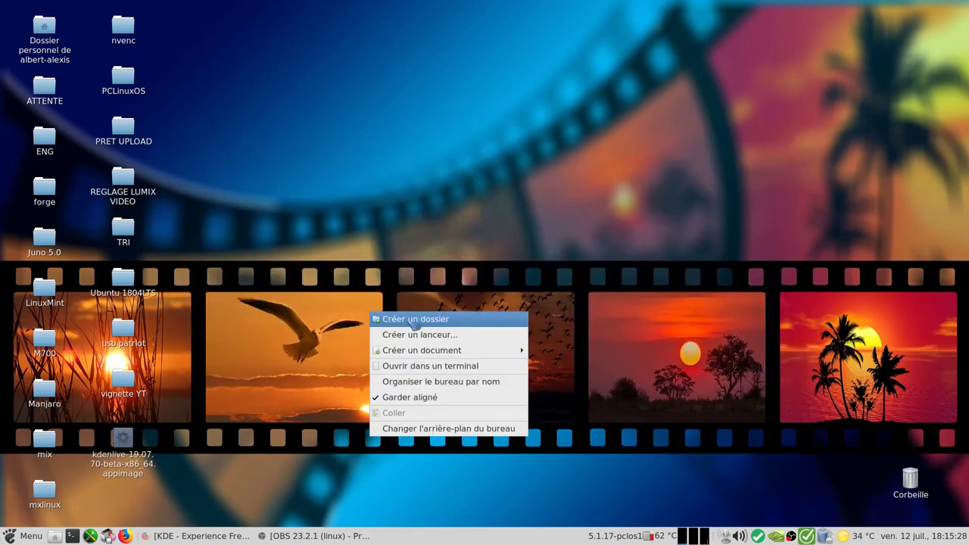
click(477, 367)
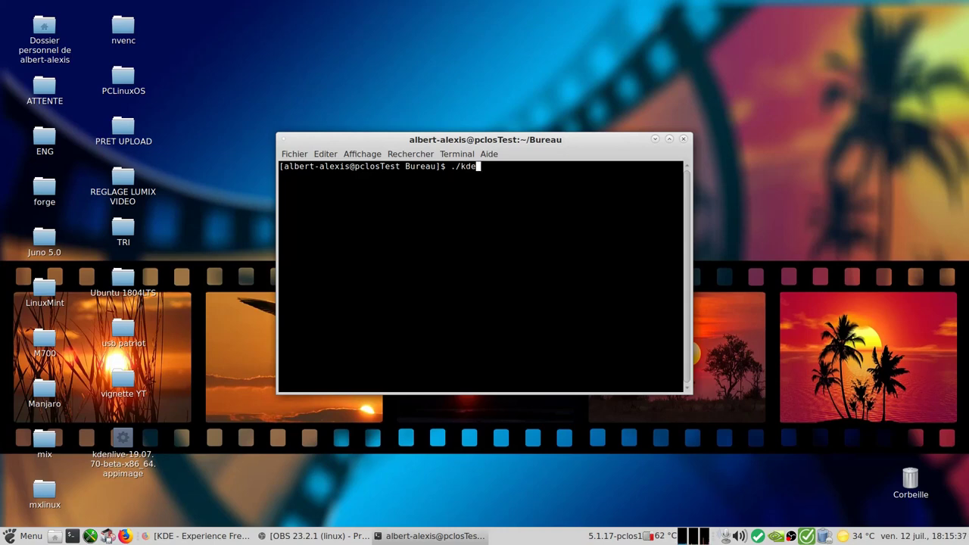
text(./kde)
key(Tab)
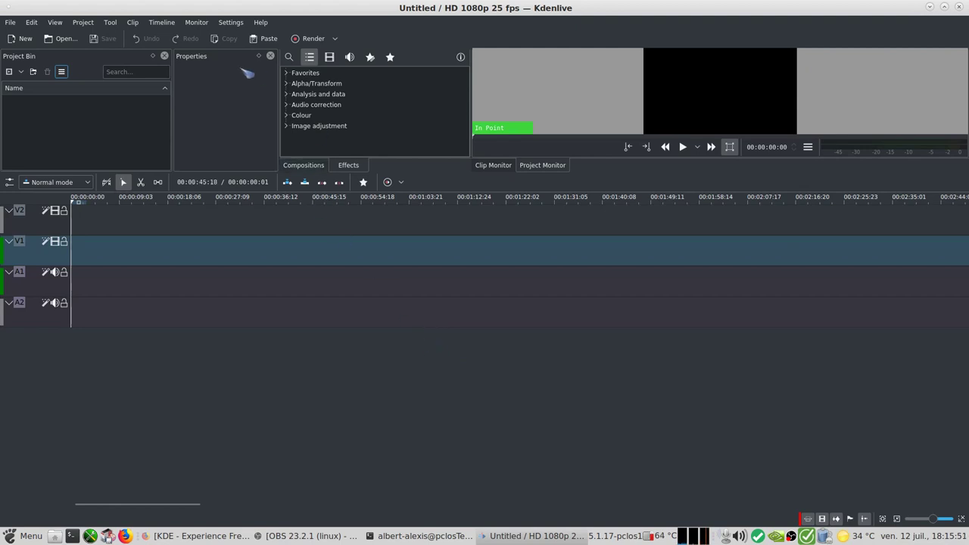
View the version and library information about the beta Kdenlive, and close it
click(261, 22)
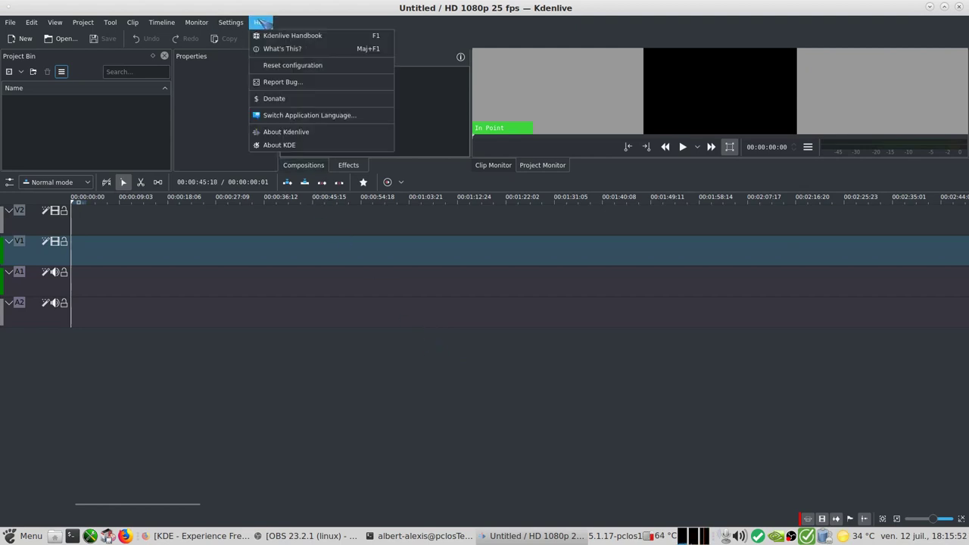
click(337, 134)
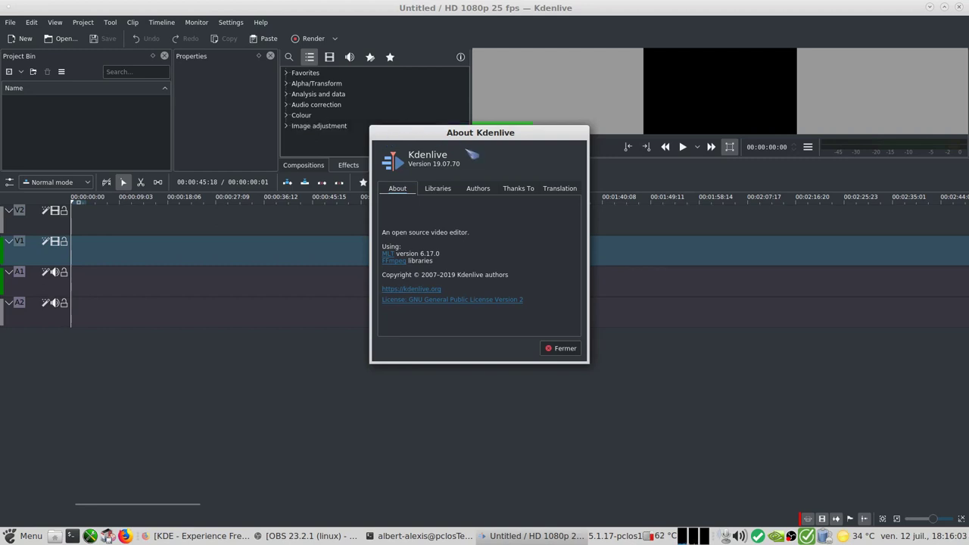
click(450, 194)
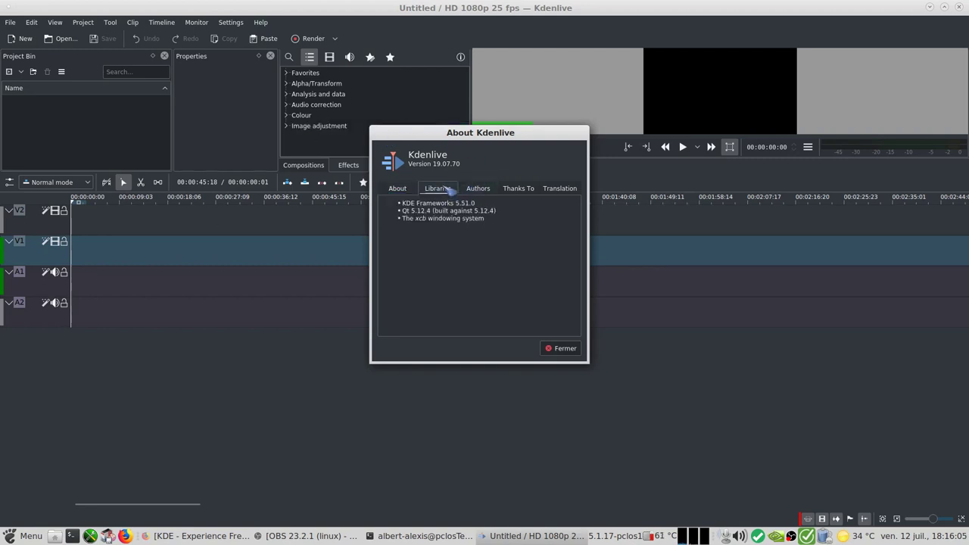
click(564, 348)
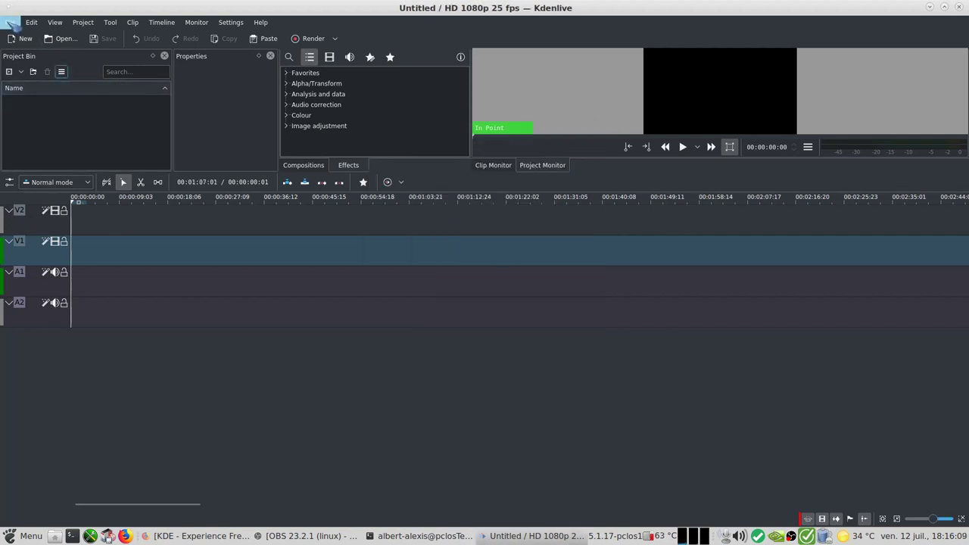
Examine the beta's file, edit, view, project, timeline and monitor commands, including the motion and audio effects that can be added
click(11, 22)
mouse_move(32, 25)
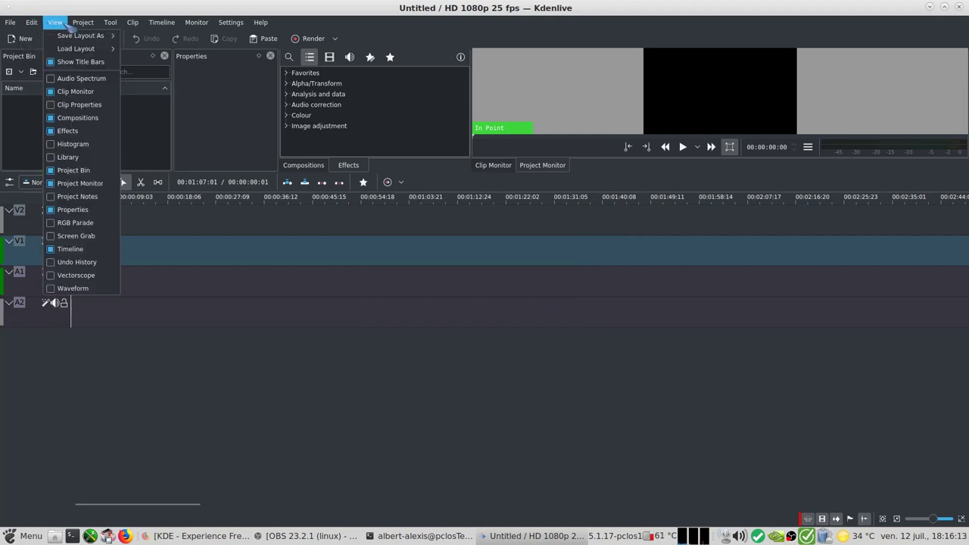
mouse_move(83, 25)
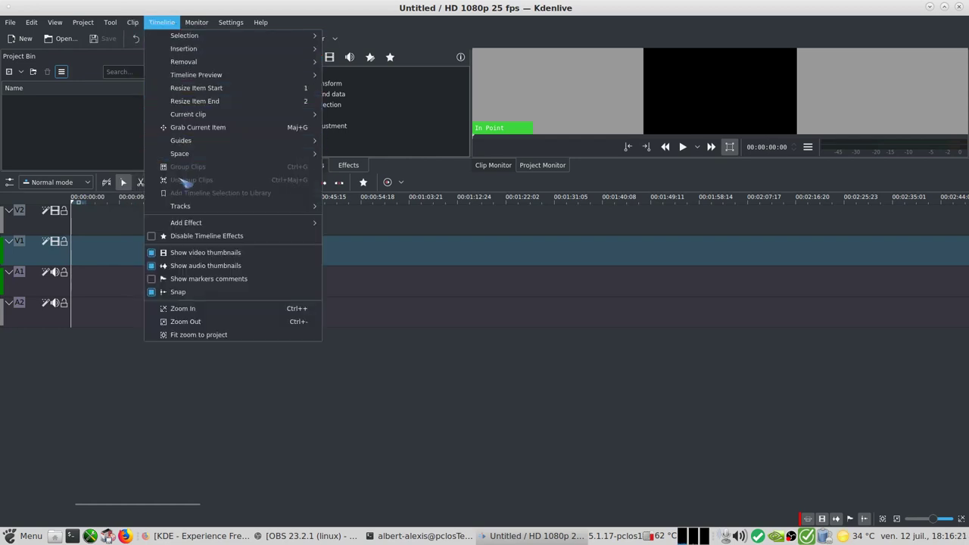
mouse_move(201, 224)
mouse_move(375, 225)
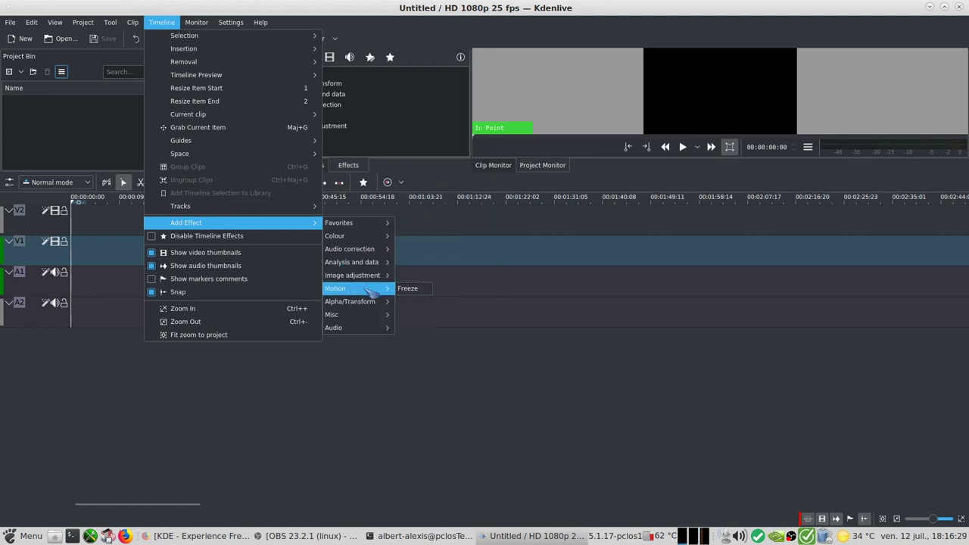
mouse_move(366, 318)
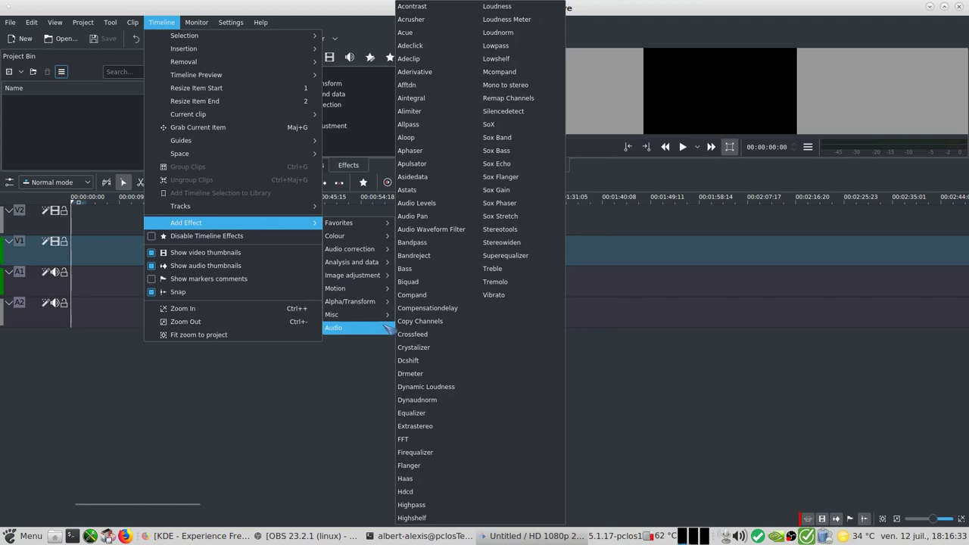
click(285, 395)
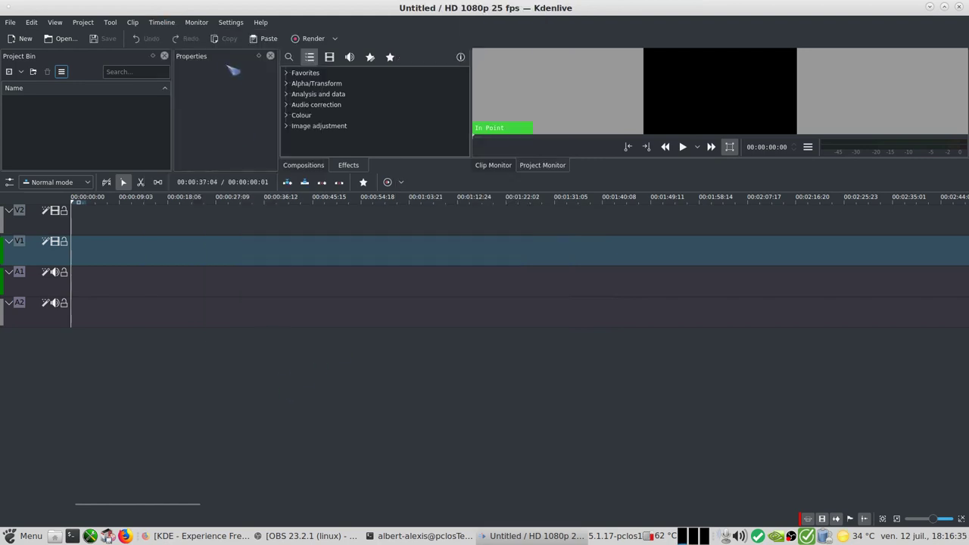
click(198, 23)
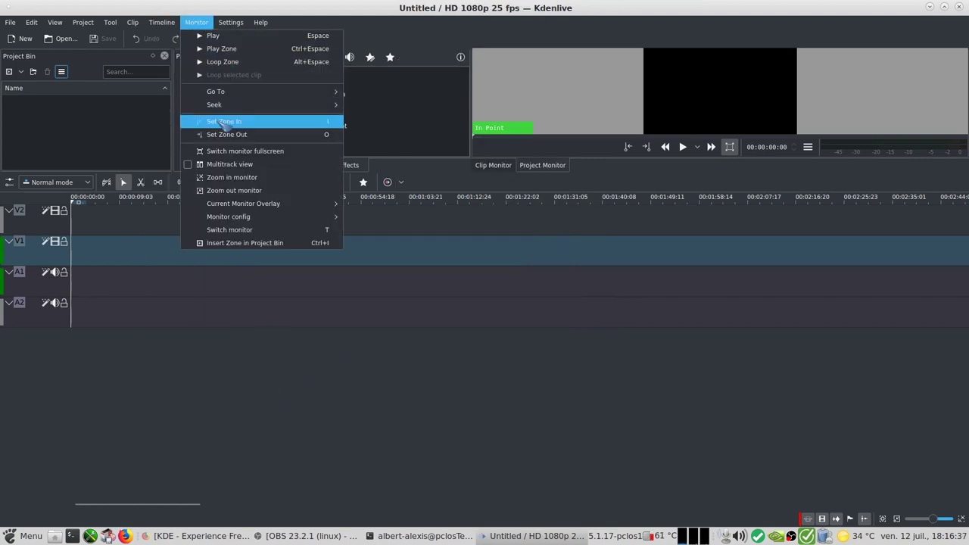
Run the configuration wizard, check the hardware acceleration support, and close the wizard
mouse_move(231, 23)
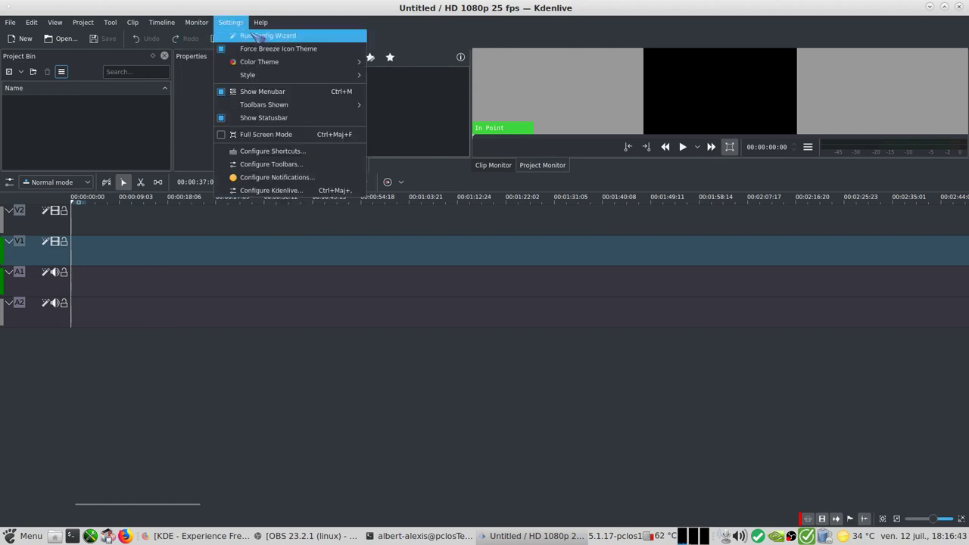
click(255, 37)
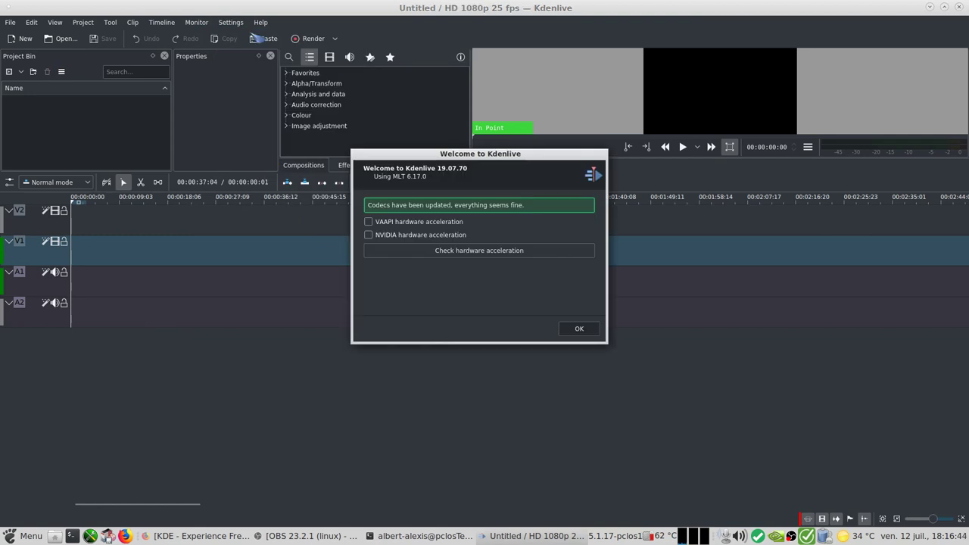
click(485, 254)
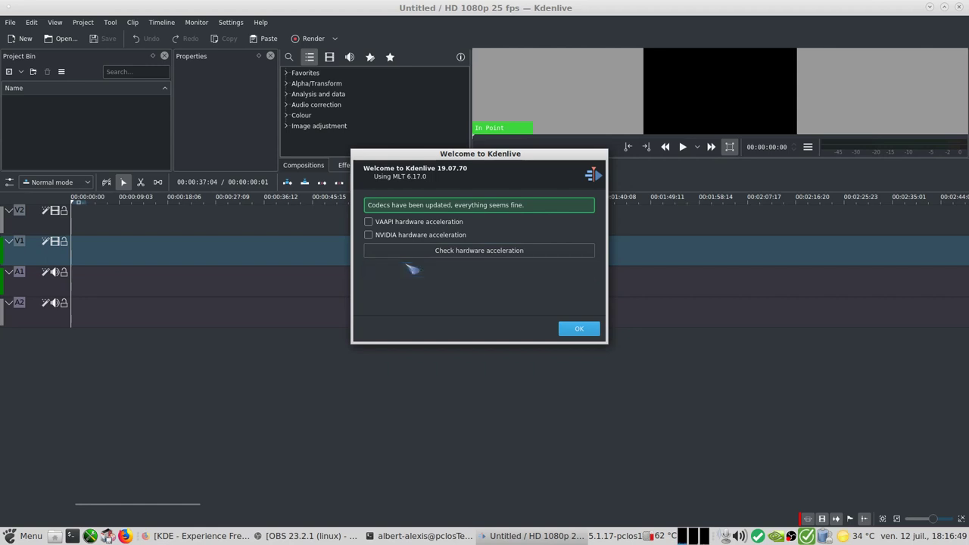
click(577, 328)
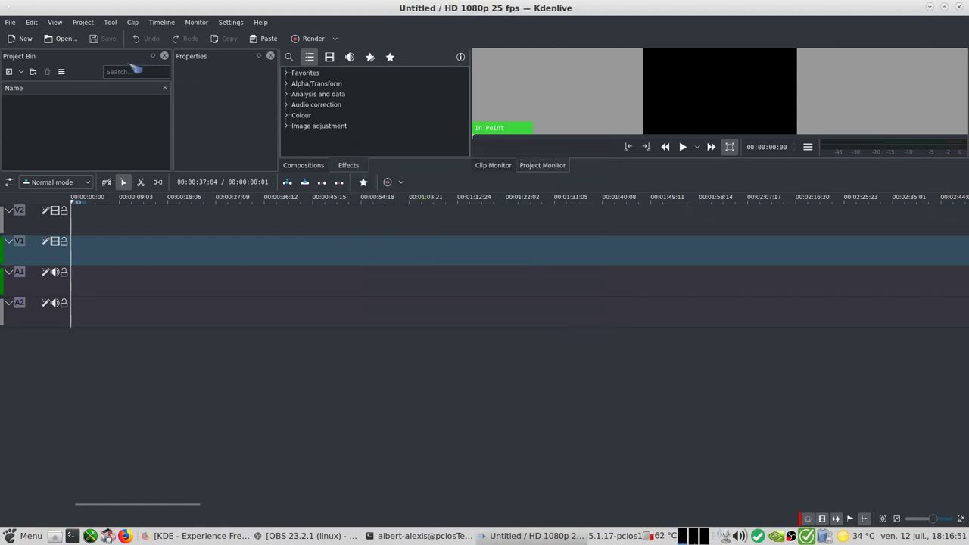
Open the project pclinuxos.kdenlive from the PCLinuxOS folder, using placeholders for its missing clips
click(11, 22)
click(30, 48)
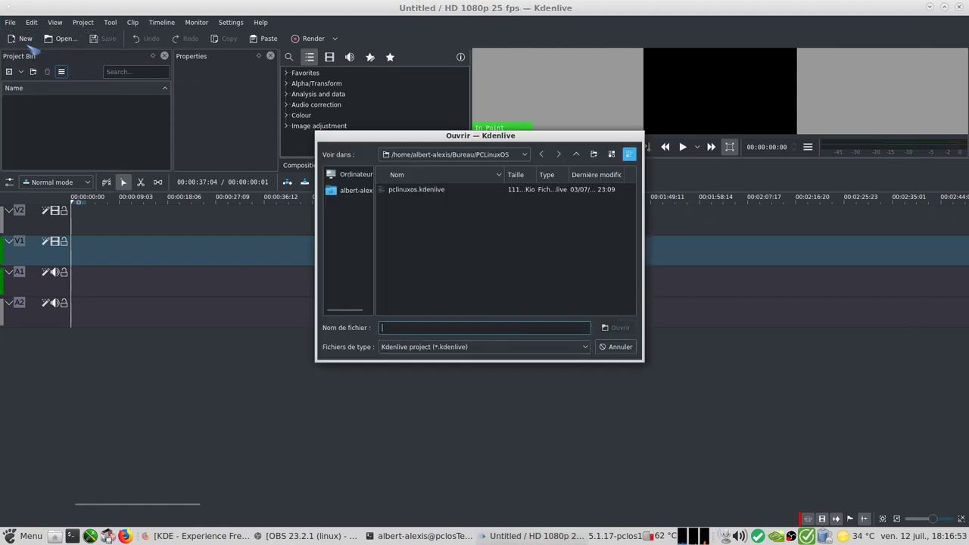
click(433, 191)
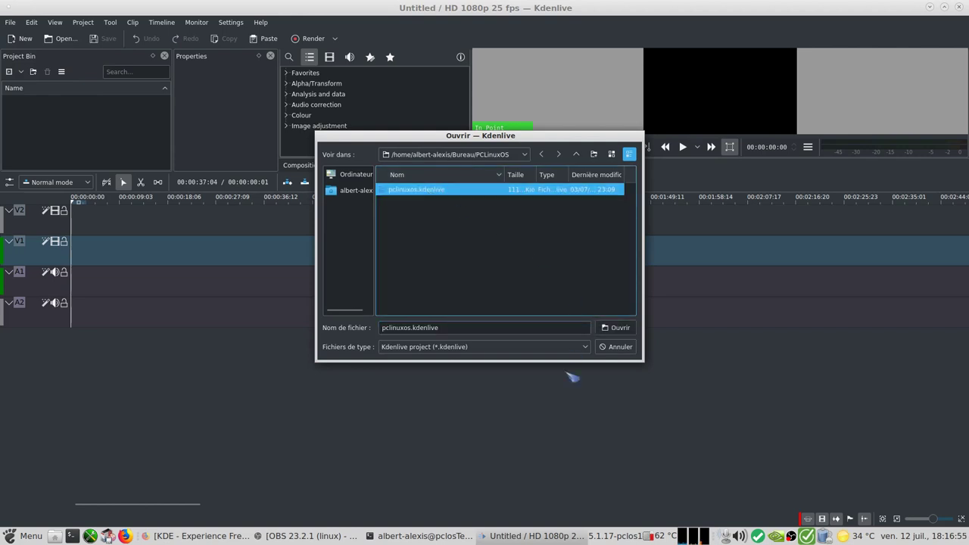
click(617, 327)
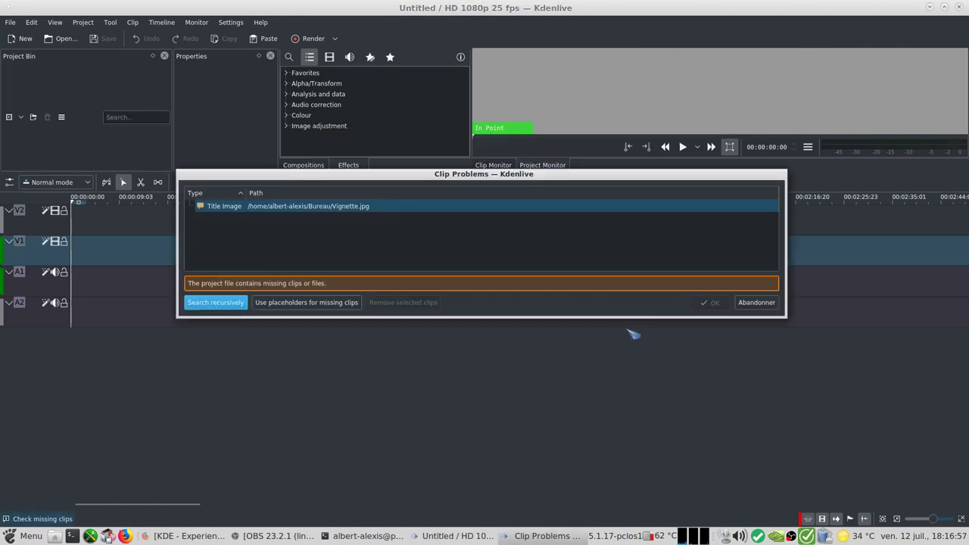
click(307, 303)
click(708, 303)
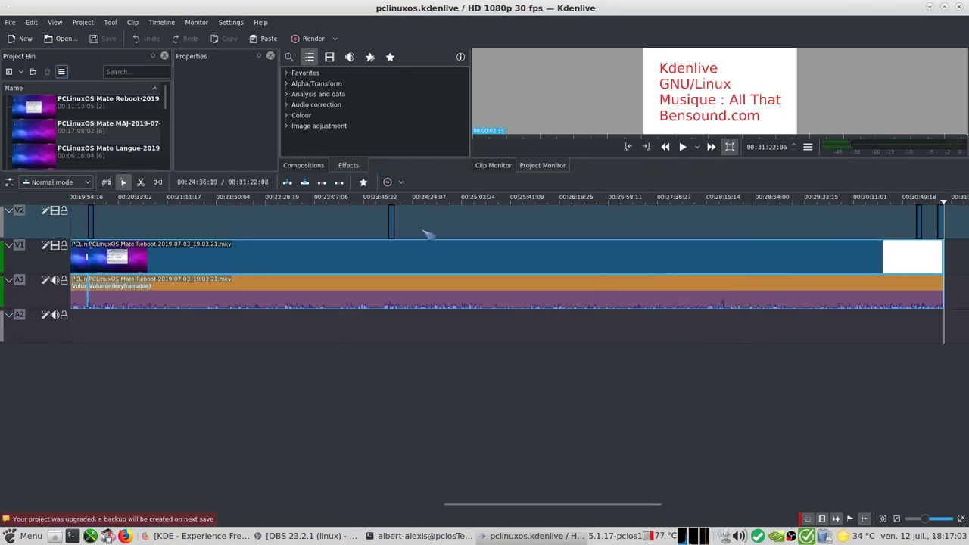
Preview several positions along the timeline, and play a short passage from about 00:27:22
click(455, 201)
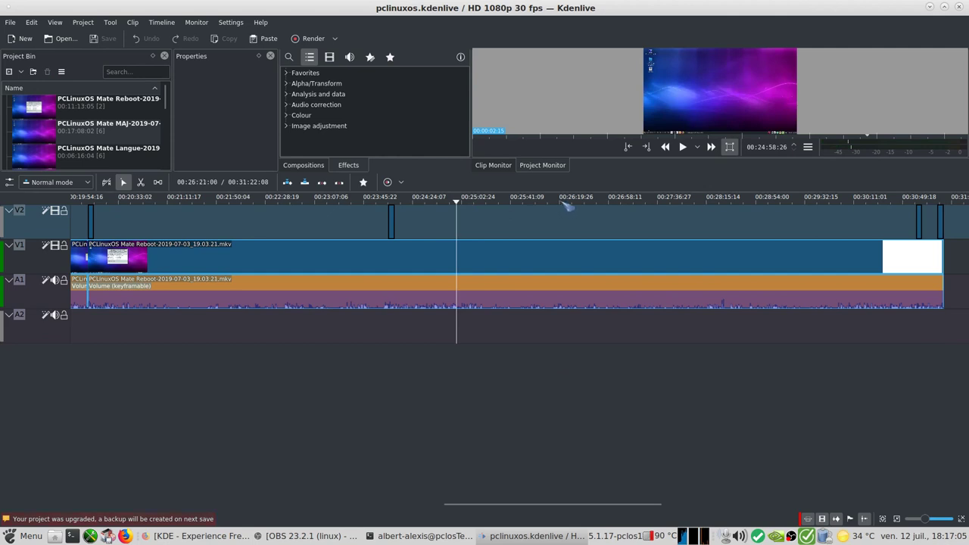
click(561, 201)
click(640, 201)
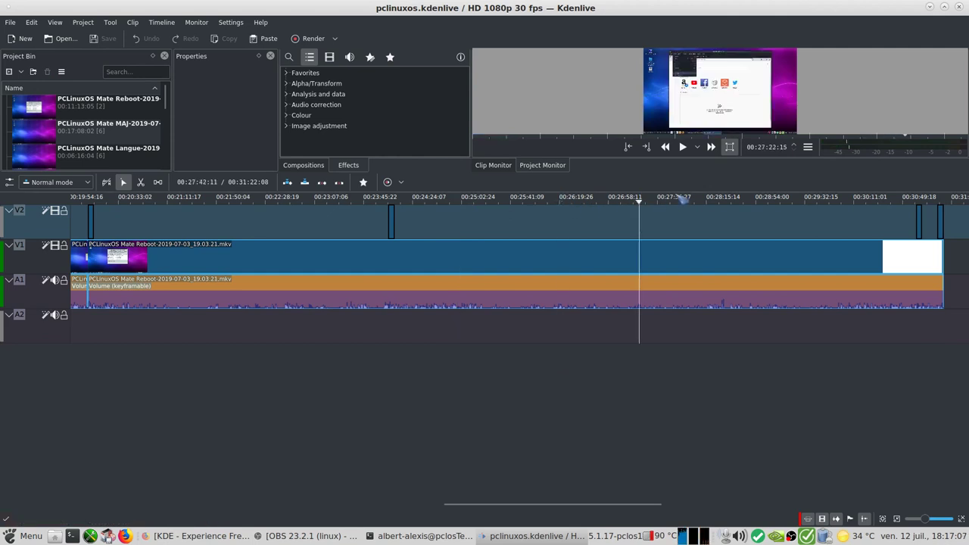
click(685, 149)
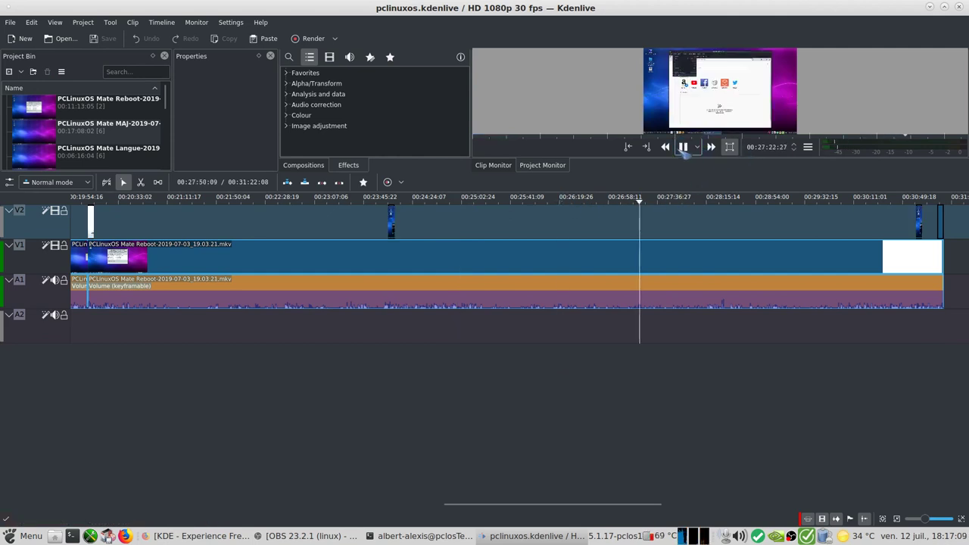
click(683, 148)
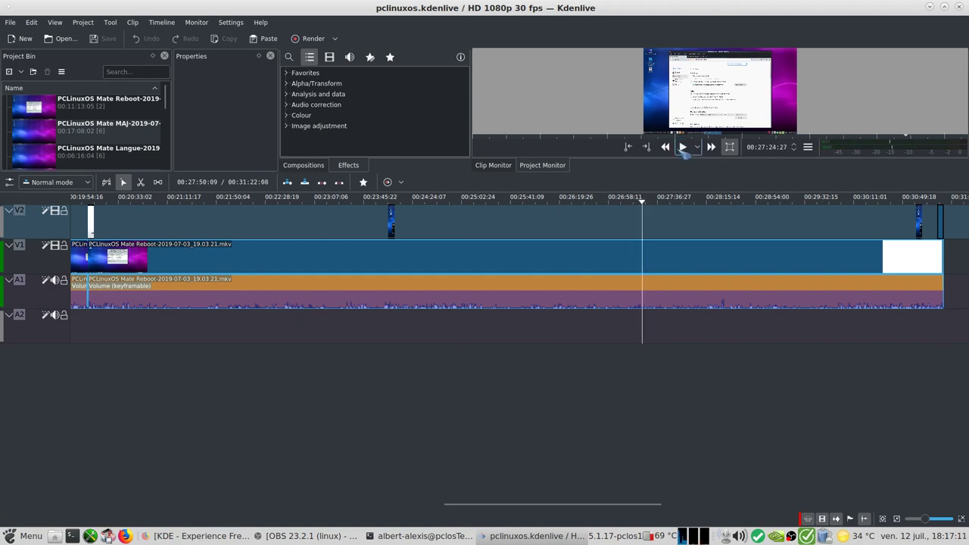
Review the render presets, selecting MP4 - the dominating format (H264/AAC), view the NVIDIA driver information, and close the render settings without rendering
click(309, 40)
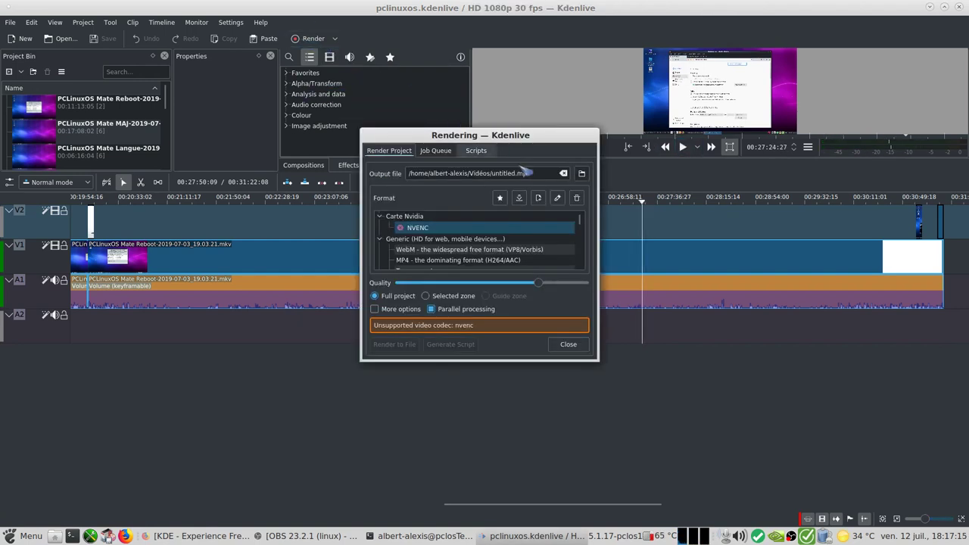
click(437, 260)
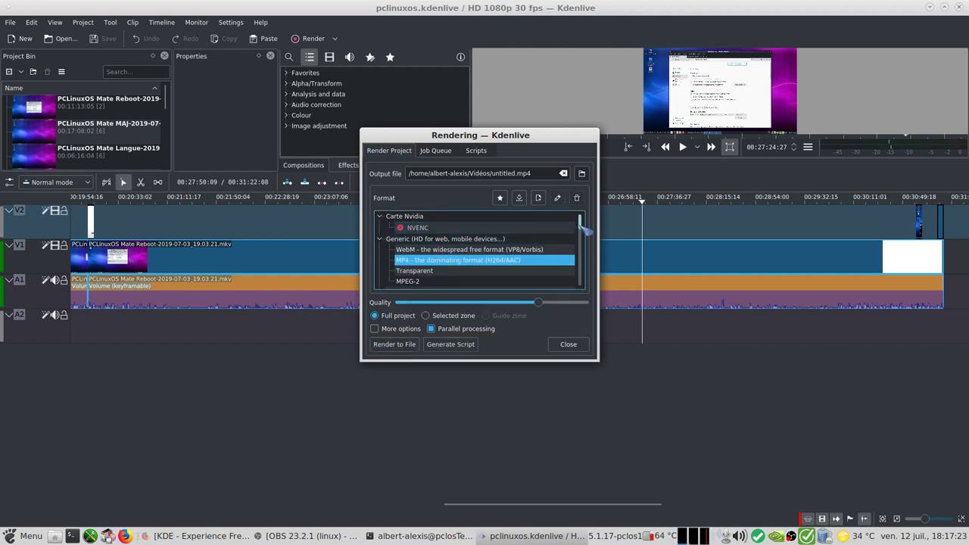
mouse_move(580, 224)
mouse_down()
mouse_move(583, 241)
mouse_move(582, 221)
mouse_up()
click(777, 536)
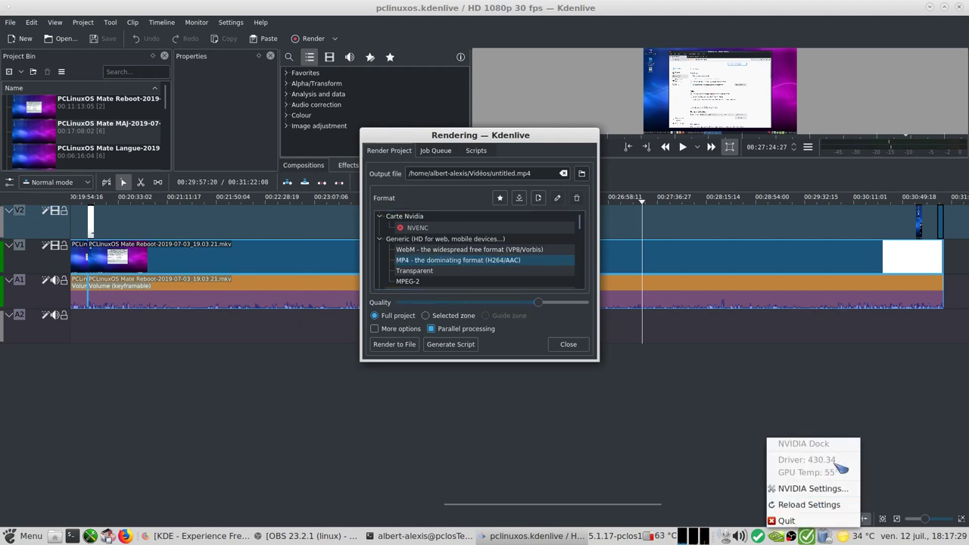
click(467, 431)
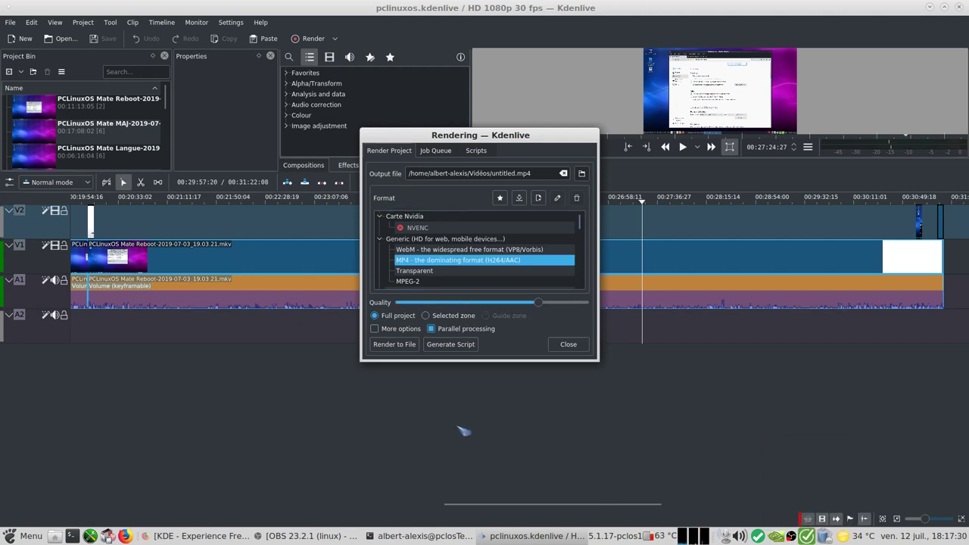
click(568, 345)
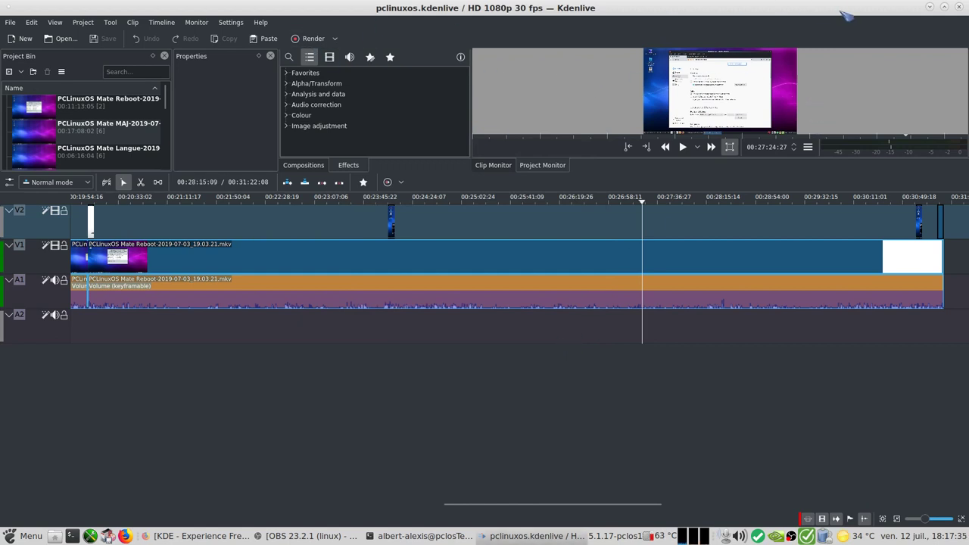
Close the beta Kdenlive and its terminal, and switch back to Firefox
click(960, 6)
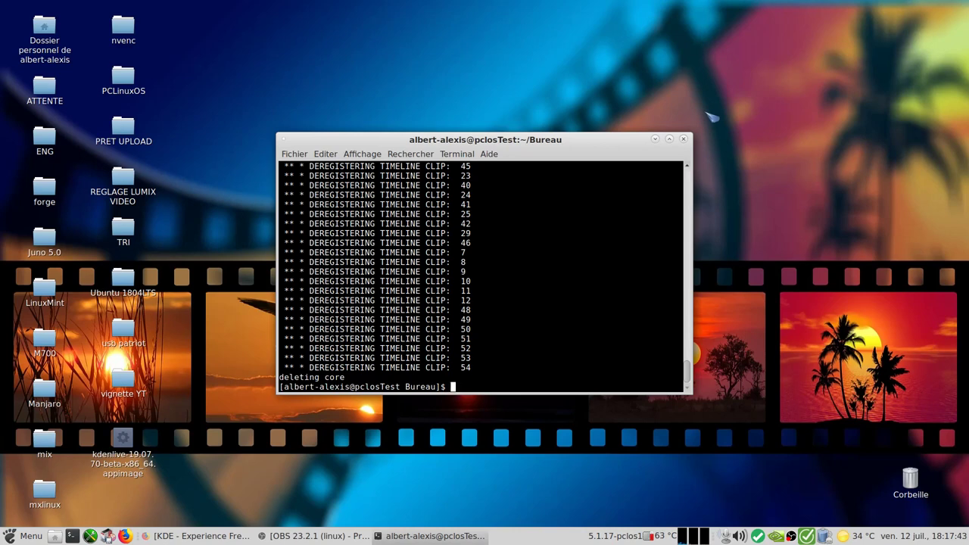
click(684, 140)
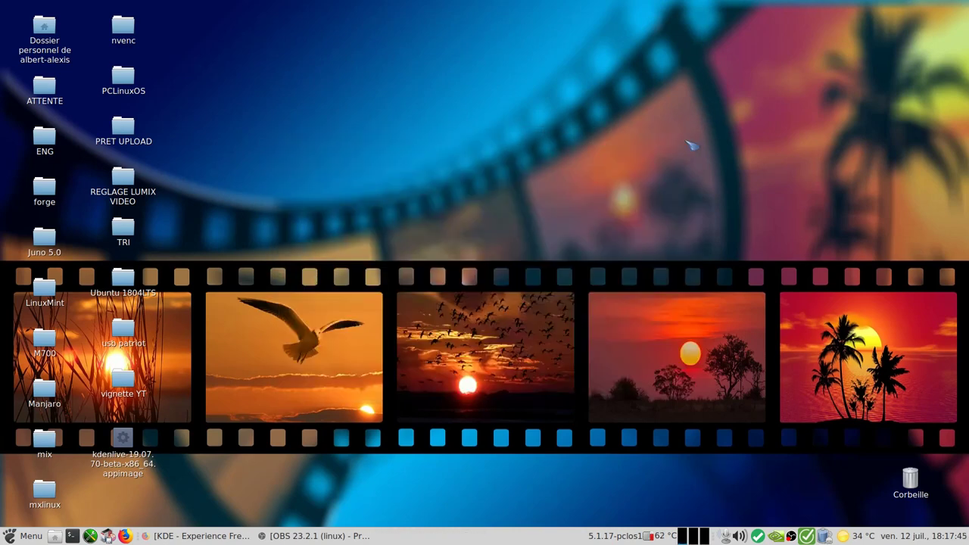
click(203, 532)
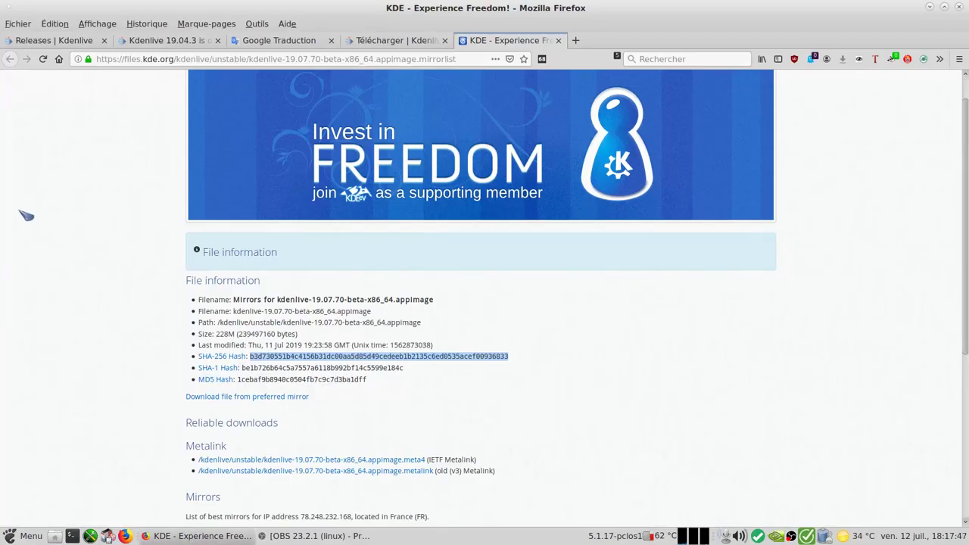
Review the Kdenlive releases list, the 19.04.3 announcement and the translated download page with its Linux packages
click(76, 40)
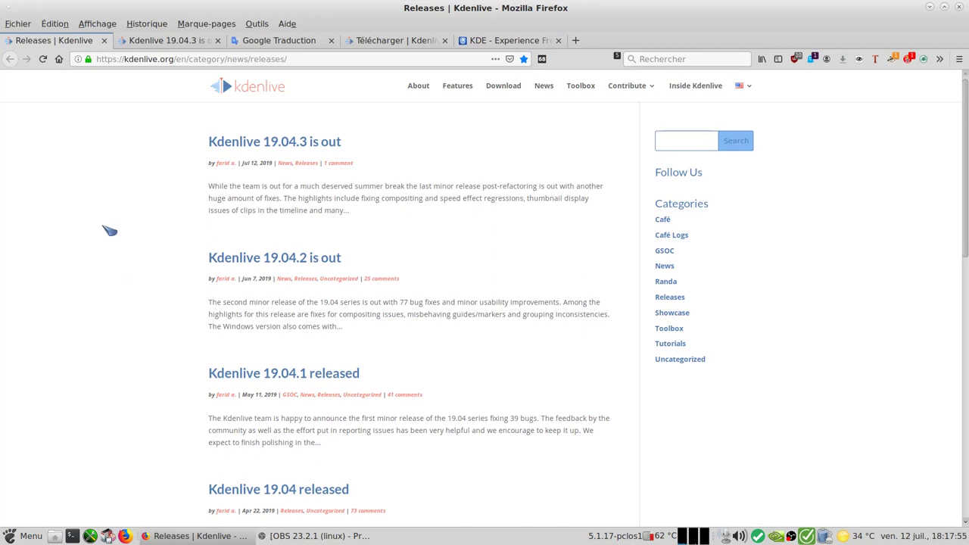
click(186, 44)
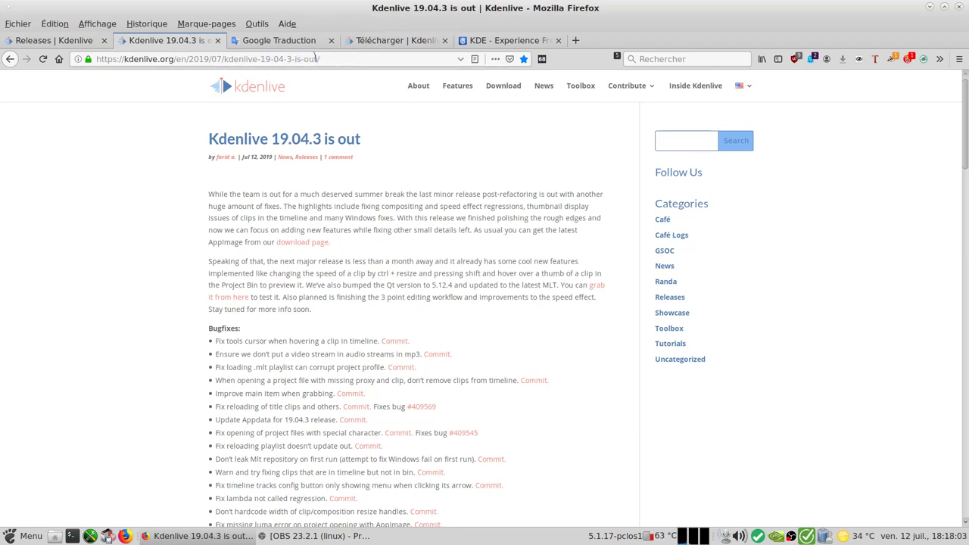
click(409, 48)
scroll(281, 277, up, 5)
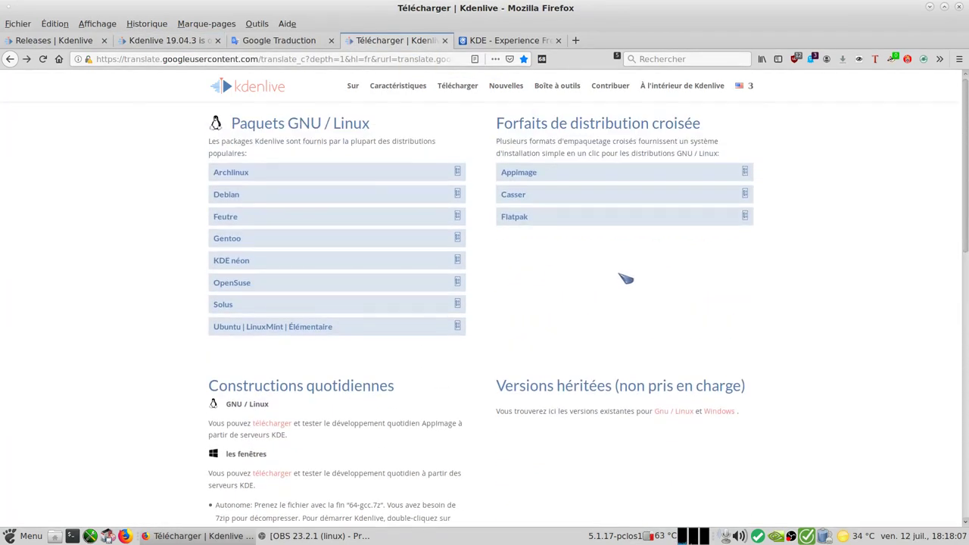